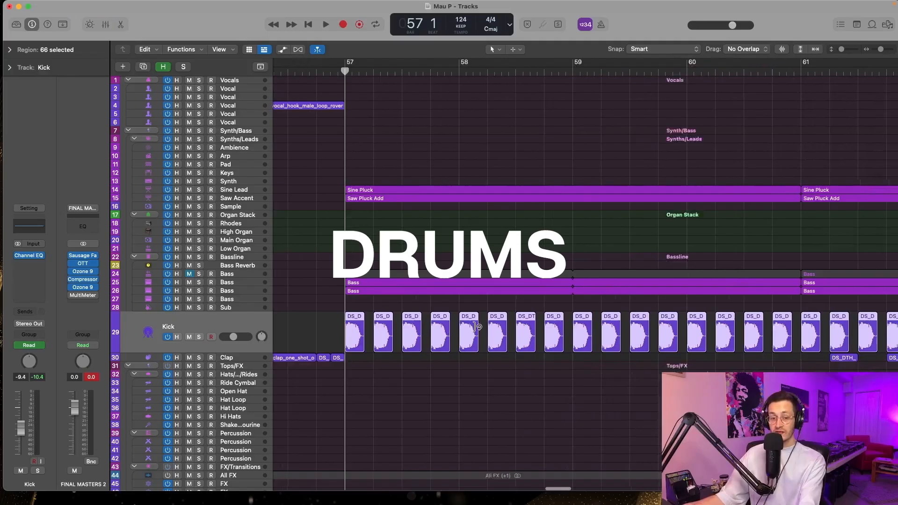
Solo the Kick track and play it from bar 57.
{"action": "key", "text": "super+Left"}
{"action": "key", "text": "super+Right"}
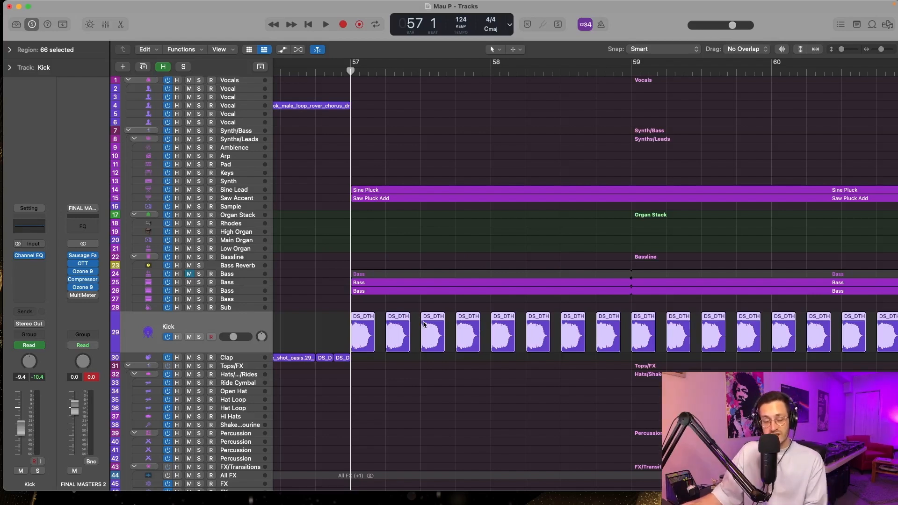
{"action": "key", "text": "s"}
{"action": "key", "text": "space"}
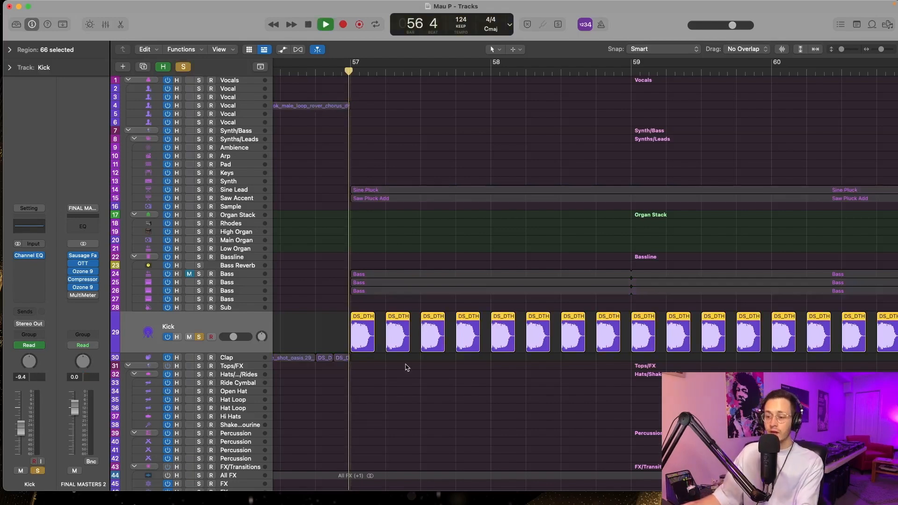
Open the Kick track's Channel EQ and move the playhead to bar 64 to examine its automated low cut.
{"action": "key", "text": "super+Left"}
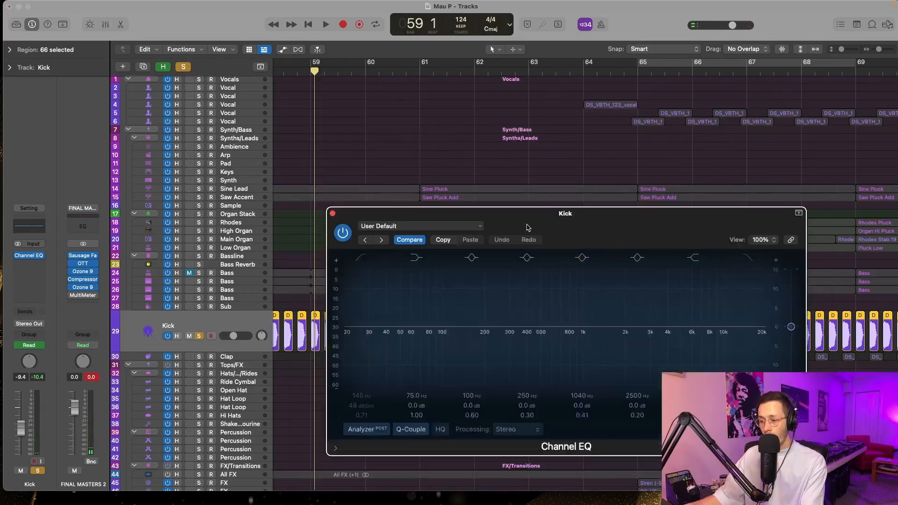
{"action": "left_click_drag", "start_coordinate": [528, 227], "coordinate": [338, 102]}
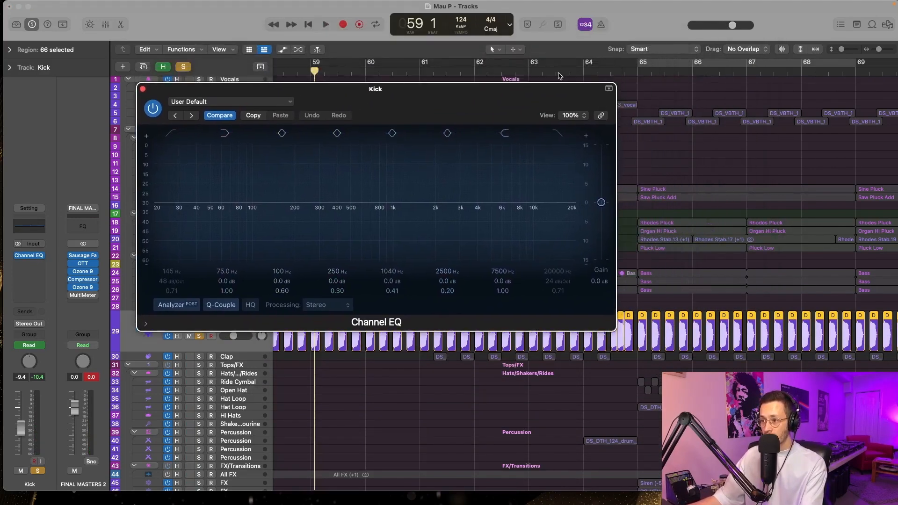
{"action": "left_click_drag", "start_coordinate": [541, 75], "coordinate": [588, 78]}
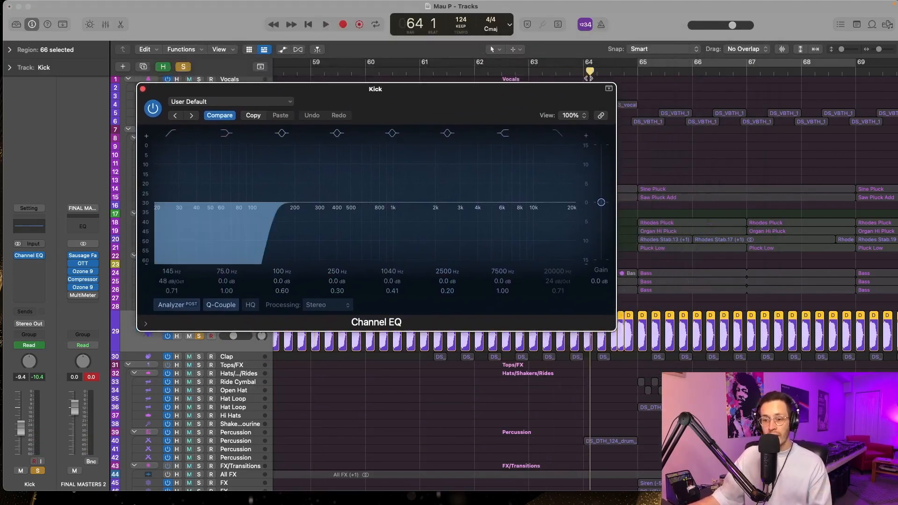
Select the Clap track and turn on cycling over bars 65 to 69.
{"action": "left_click", "coordinate": [242, 357]}
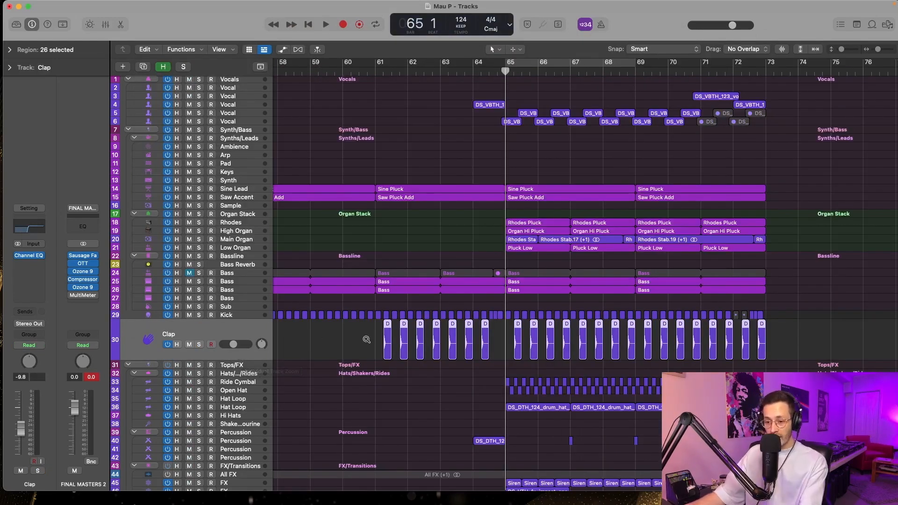
{"action": "scroll", "coordinate": [350, 336], "scroll_direction": "up", "scroll_amount": 4}
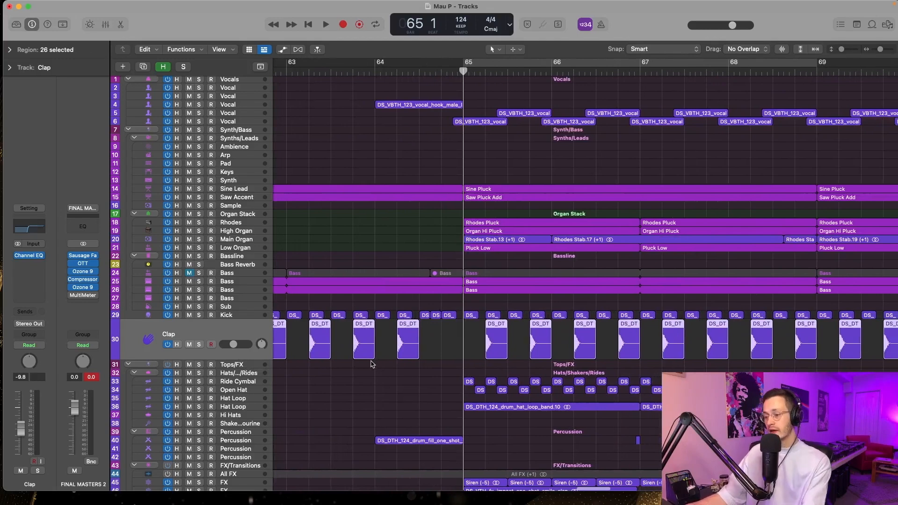
{"action": "key", "text": "c"}
{"action": "scroll", "coordinate": [460, 81], "scroll_direction": "right", "scroll_amount": 1}
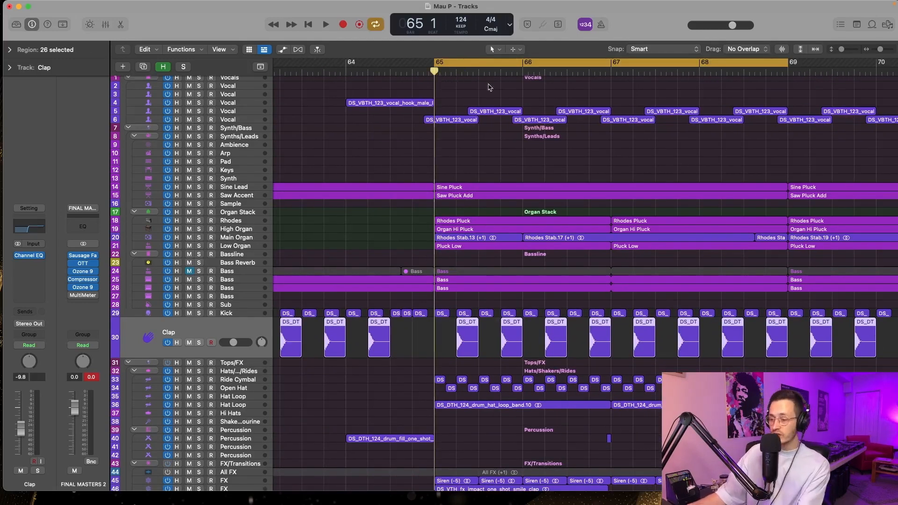
Solo the Clap track and play it over the cycled bars, ending with playback stopped and the solo off.
{"action": "key", "text": "s"}
{"action": "key", "text": "super+Right"}
{"action": "key", "text": "super+Right"}
{"action": "key", "text": "space"}
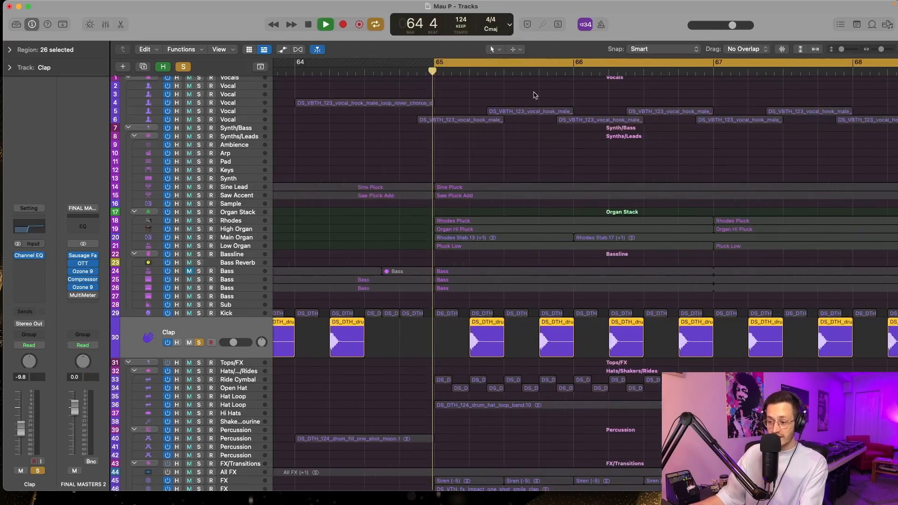
{"action": "key", "text": "super+Left"}
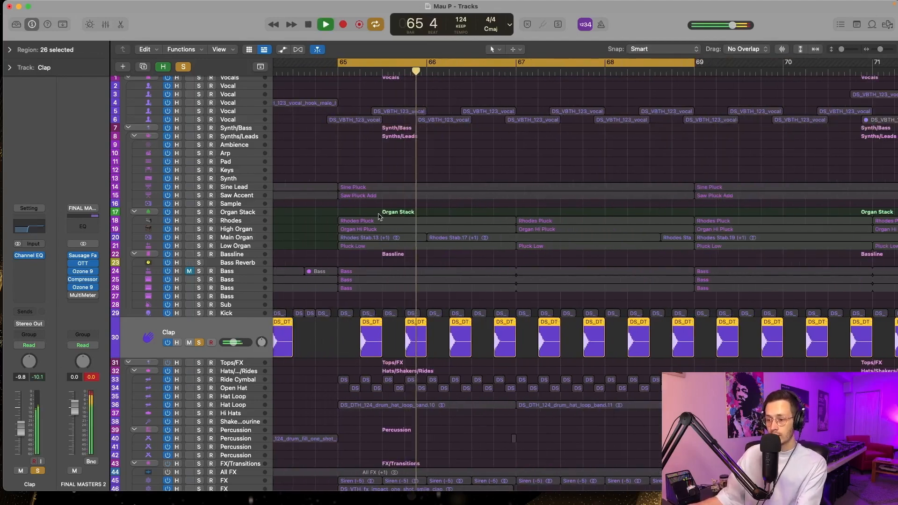
{"action": "left_click", "coordinate": [243, 328]}
{"action": "scroll", "coordinate": [548, 281], "scroll_direction": "down", "scroll_amount": 1}
{"action": "key", "text": "space"}
{"action": "key", "text": "s"}
Turn off cycling, move the playhead back to the start of the kick section and play the Kick and Clap tracks soloed together.
{"action": "key", "text": "super+Left"}
{"action": "key", "text": "super+Left"}
{"action": "left_click", "coordinate": [462, 71]}
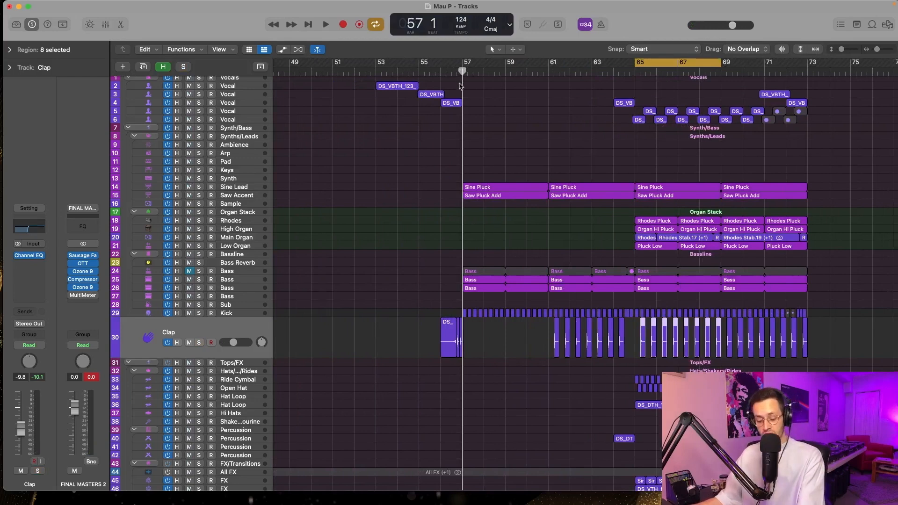
{"action": "key", "text": "c"}
{"action": "left_click", "coordinate": [235, 313]}
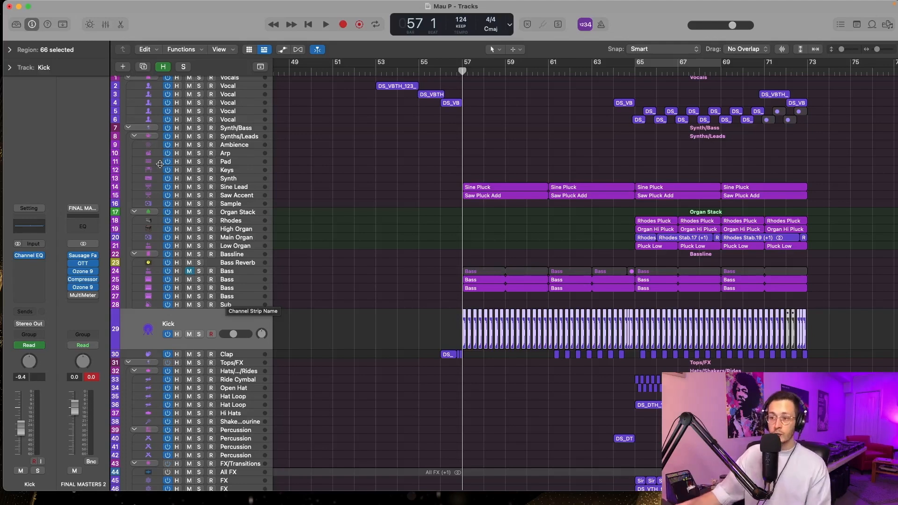
{"action": "left_click", "coordinate": [419, 71]}
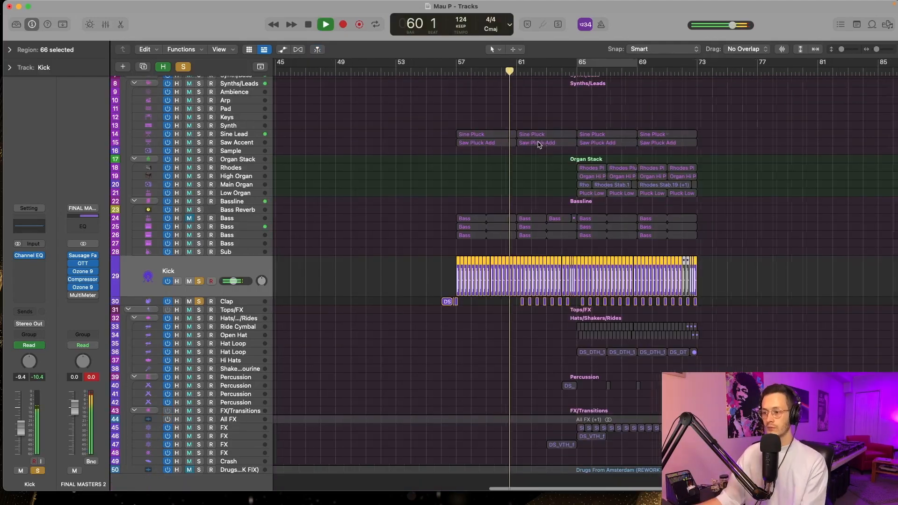
{"action": "scroll", "coordinate": [539, 146], "scroll_direction": "up", "scroll_amount": 3}
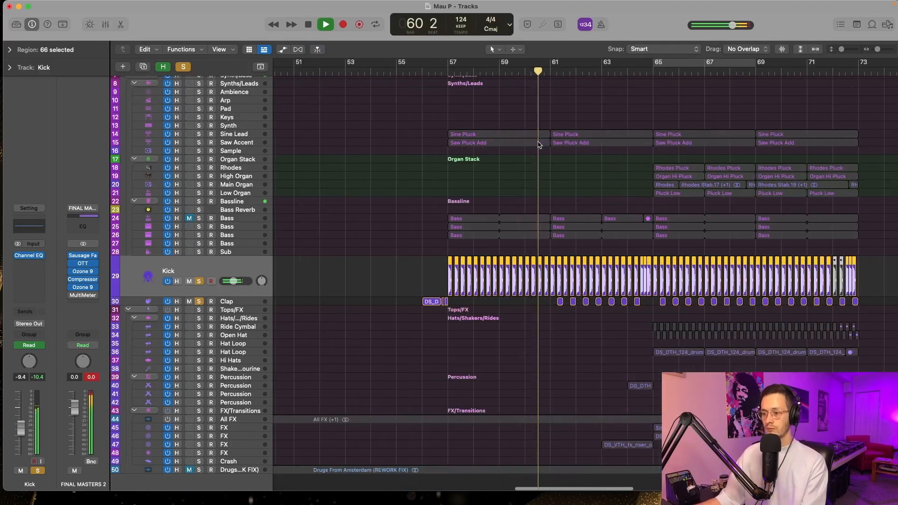
{"action": "scroll", "coordinate": [539, 145], "scroll_direction": "right", "scroll_amount": 2}
{"action": "scroll", "coordinate": [540, 145], "scroll_direction": "right", "scroll_amount": 1}
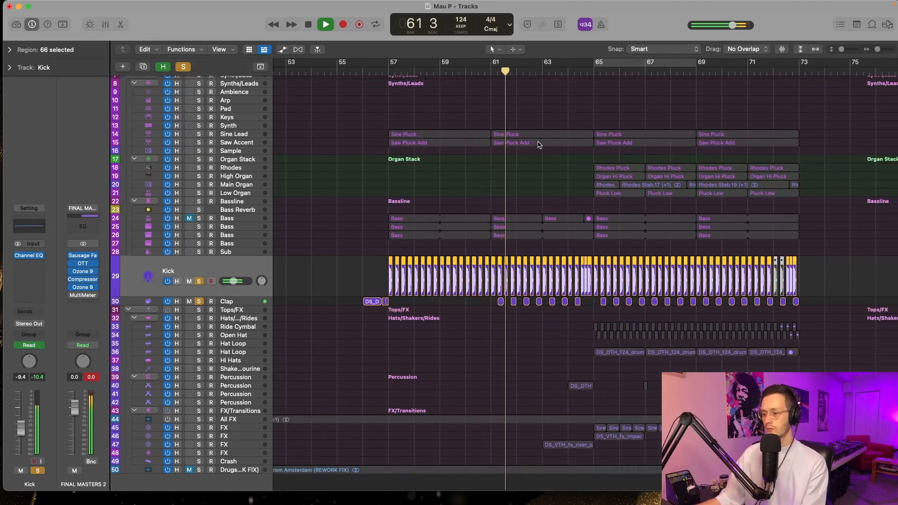
{"action": "key", "text": "space"}
Add the Hats/Shakers/Rides and Percussion stacks to the soloed Kick and Clap and play the drums together through bar 65.
{"action": "scroll", "coordinate": [223, 254], "scroll_direction": "down", "scroll_amount": 2}
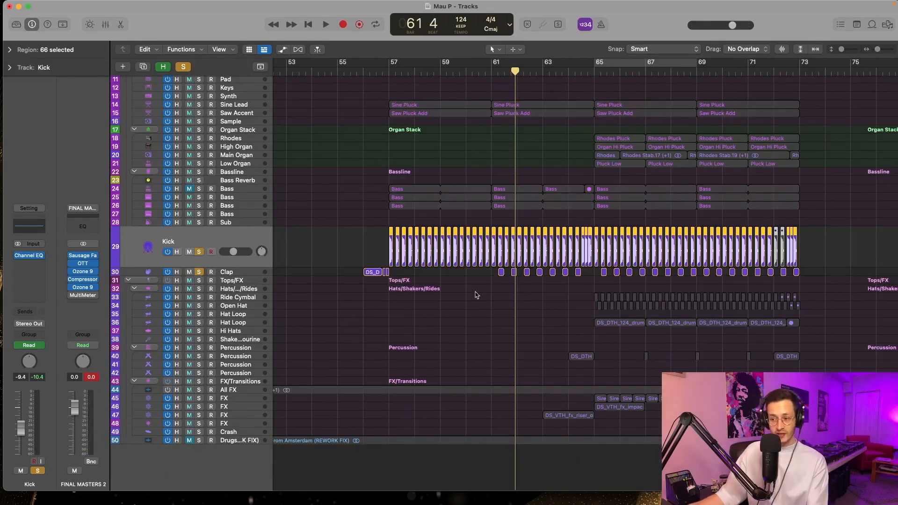
{"action": "scroll", "coordinate": [603, 289], "scroll_direction": "right", "scroll_amount": 5}
{"action": "left_click", "coordinate": [198, 289]}
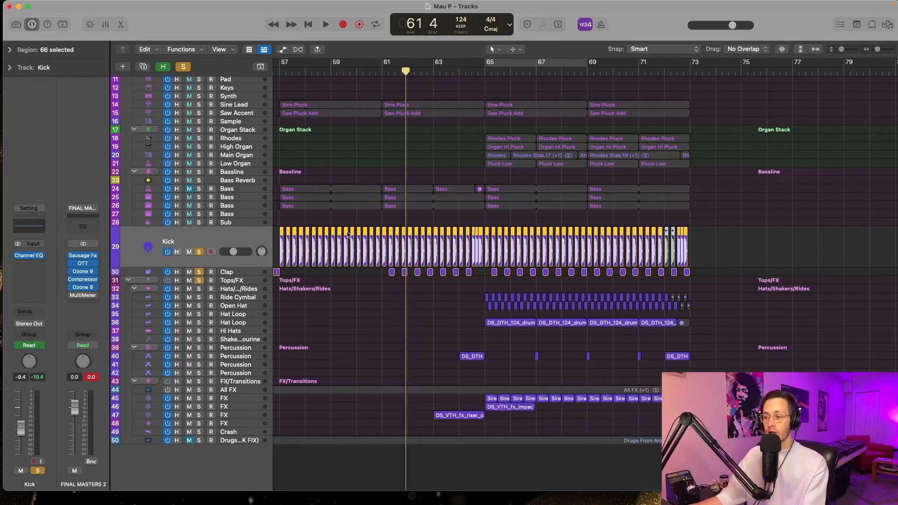
{"action": "key", "text": "space"}
{"action": "left_click", "coordinate": [199, 347]}
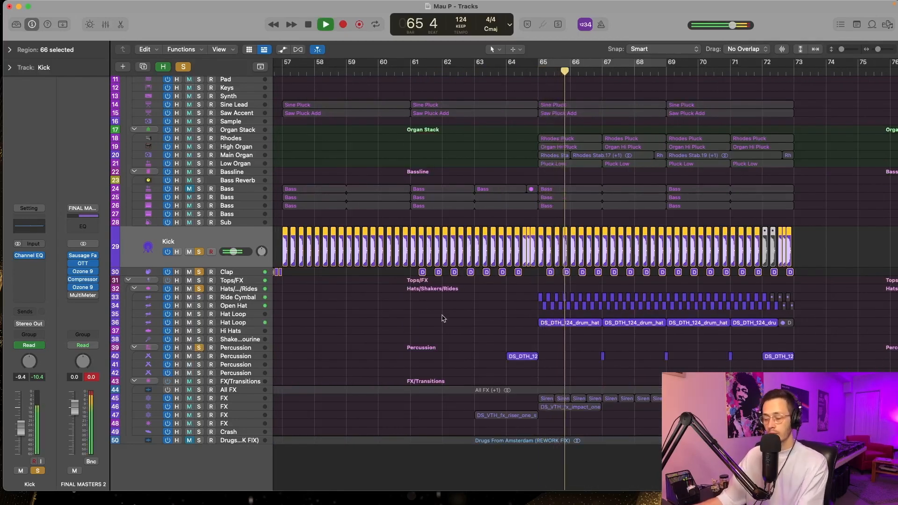
{"action": "key", "text": "super+Left"}
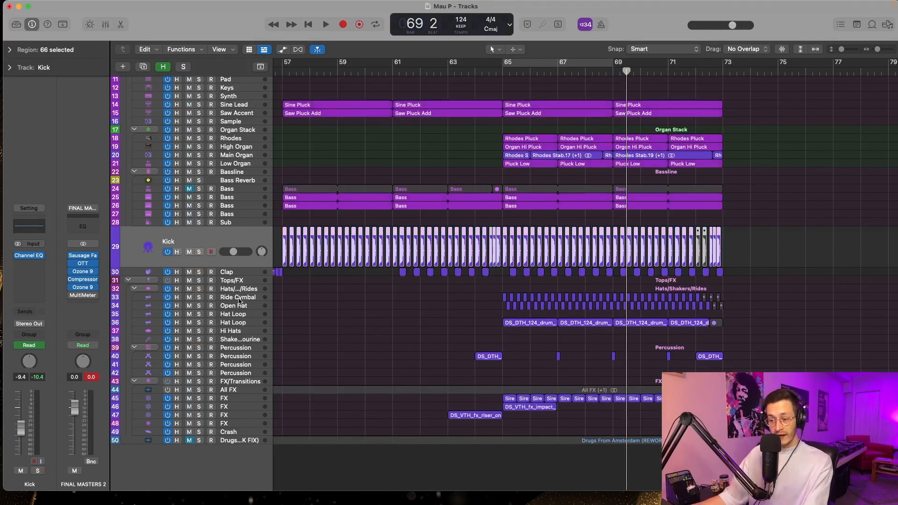
Solo the Ride Cymbal track and play it with cycling on over bars 65 to 69.
{"action": "left_click", "coordinate": [239, 299]}
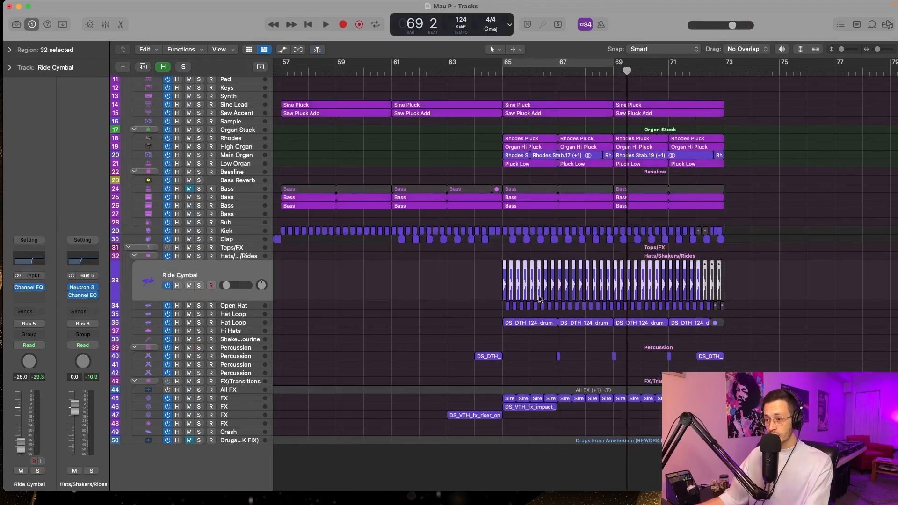
{"action": "key", "text": "super+Right"}
{"action": "key", "text": "super+Right"}
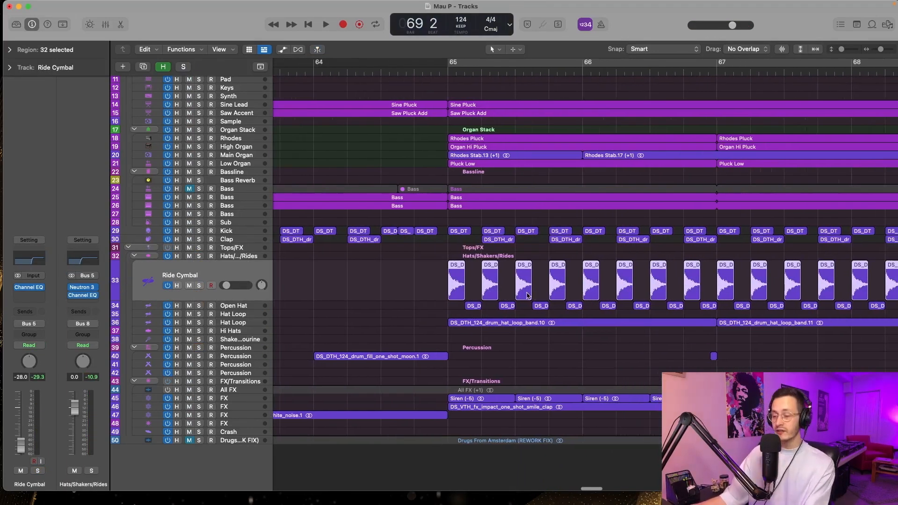
{"action": "key", "text": "s"}
{"action": "key", "text": "super+u"}
{"action": "key", "text": "space"}
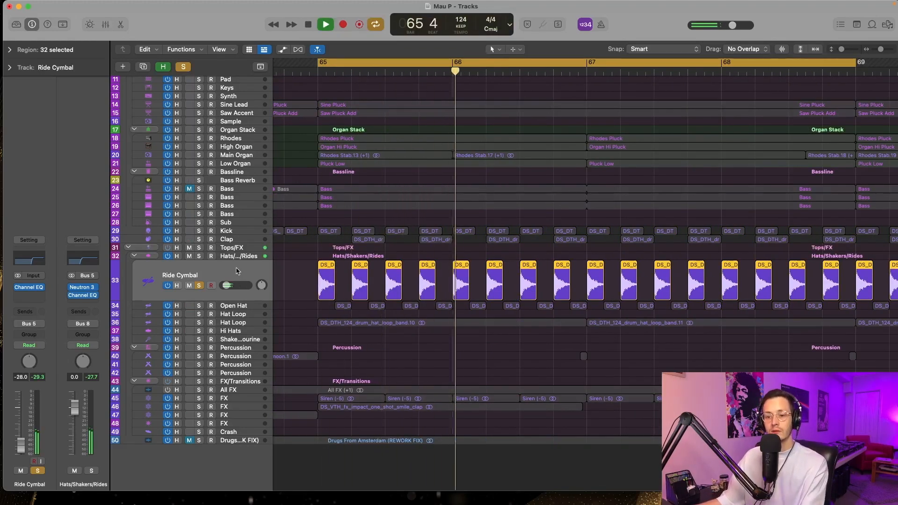
{"action": "key", "text": "space"}
Compare the placement of the Ride Cymbal and Open Hat regions from bar 65 onward.
{"action": "key", "text": "super+Right"}
{"action": "key", "text": "super+Right"}
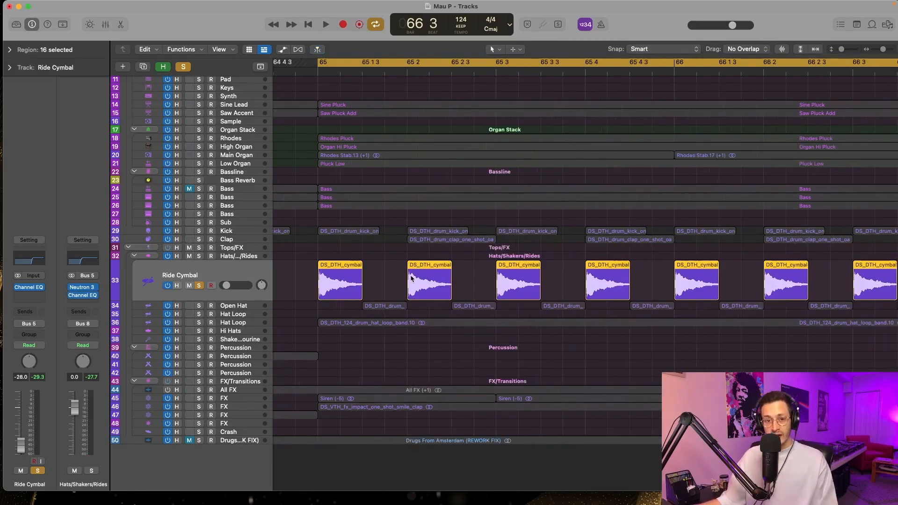
{"action": "left_click", "coordinate": [251, 307]}
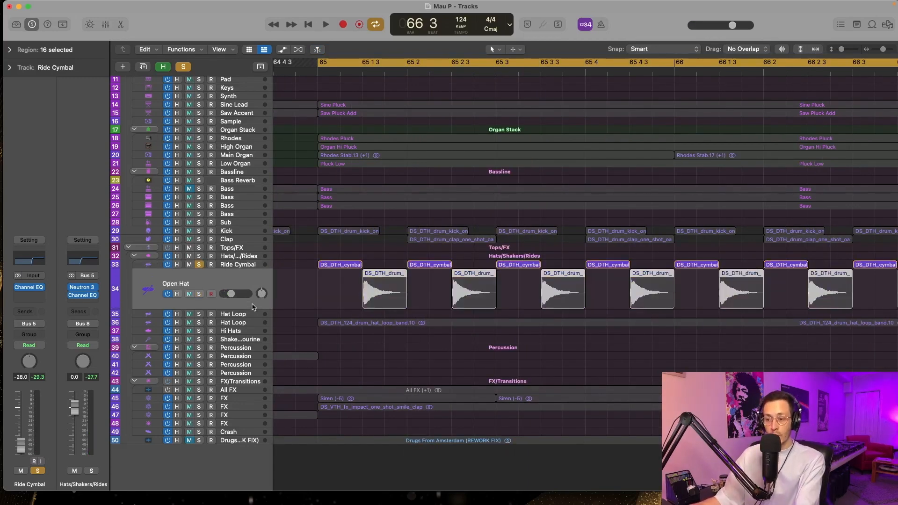
{"action": "left_click", "coordinate": [252, 264]}
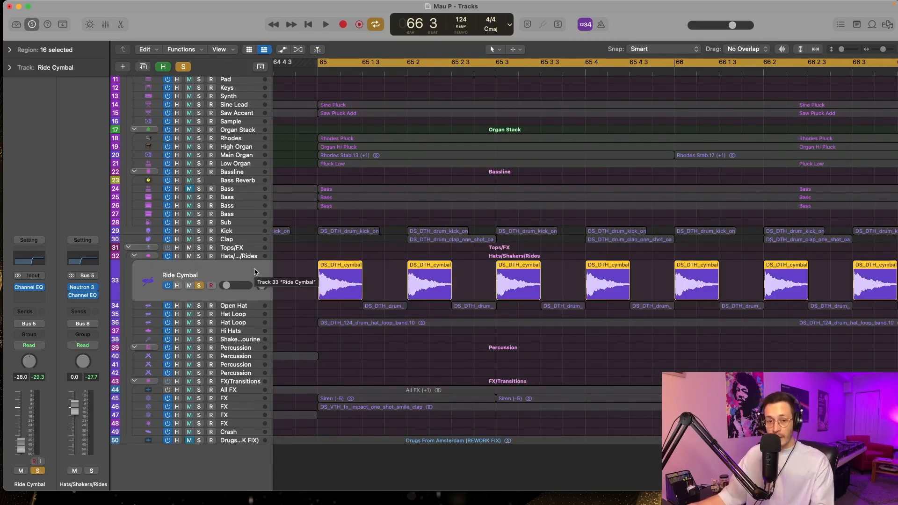
Solo the Open Hat track and play it over the cycled bars.
{"action": "left_click", "coordinate": [248, 306]}
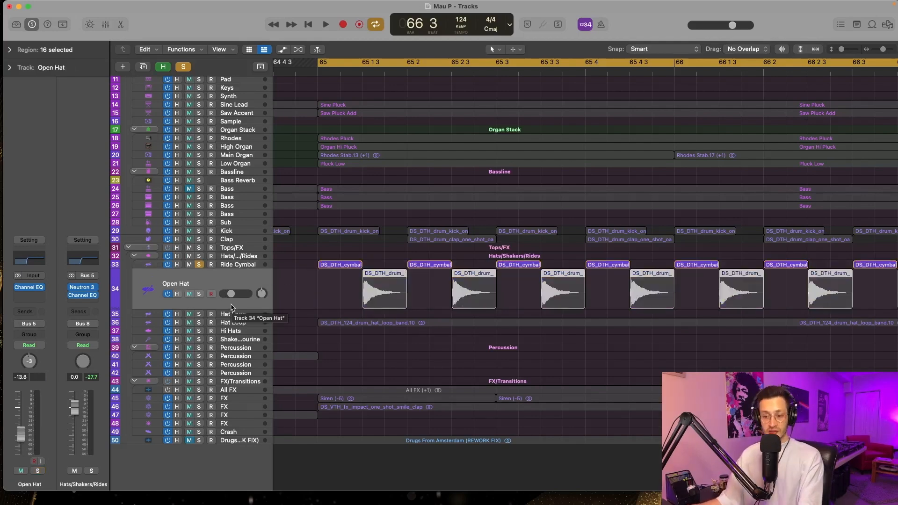
{"action": "scroll", "coordinate": [397, 288], "scroll_direction": "down", "scroll_amount": 3}
{"action": "key", "text": "space"}
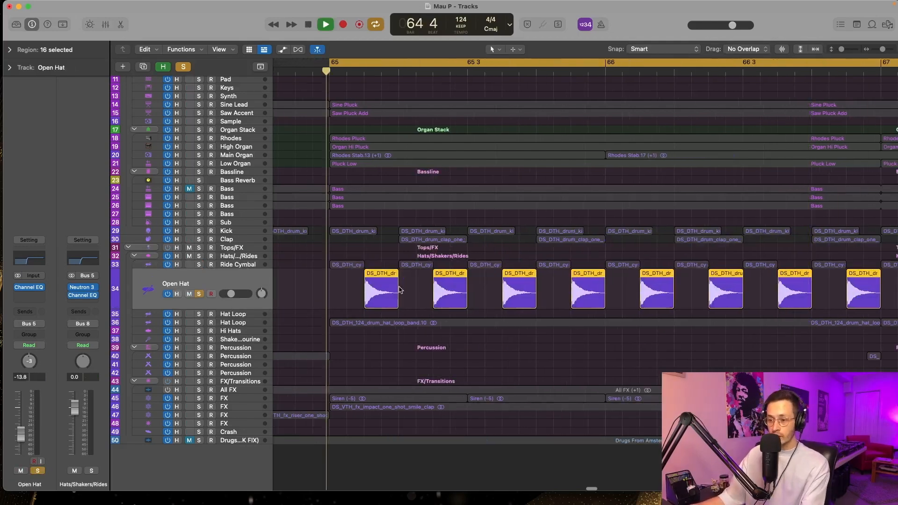
{"action": "scroll", "coordinate": [389, 288], "scroll_direction": "down", "scroll_amount": 2}
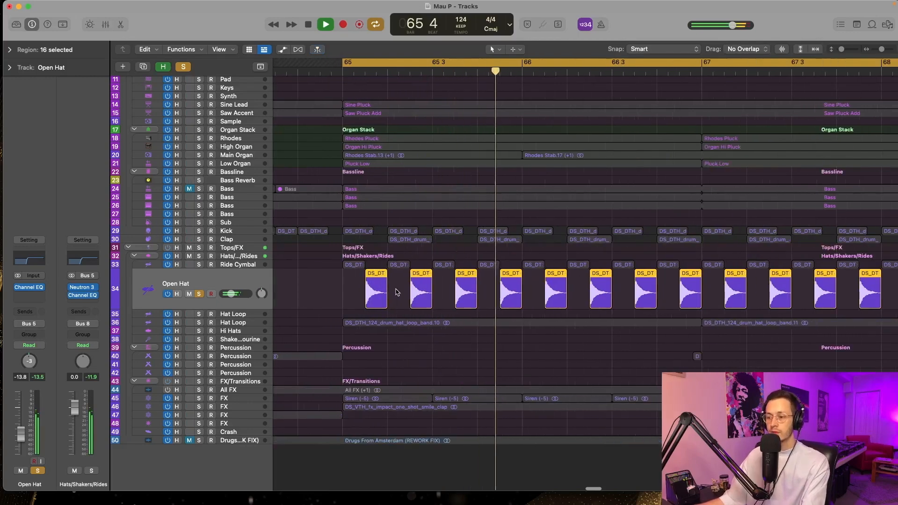
{"action": "key", "text": "space"}
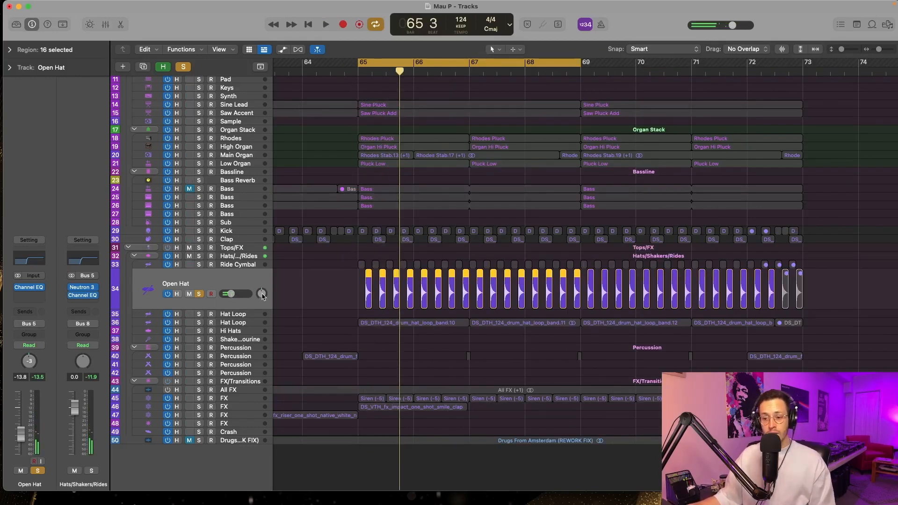
Solo the Hat Loop on track 36 together with Ride Cymbal and Open Hat and play all three over the cycle.
{"action": "left_click", "coordinate": [252, 326]}
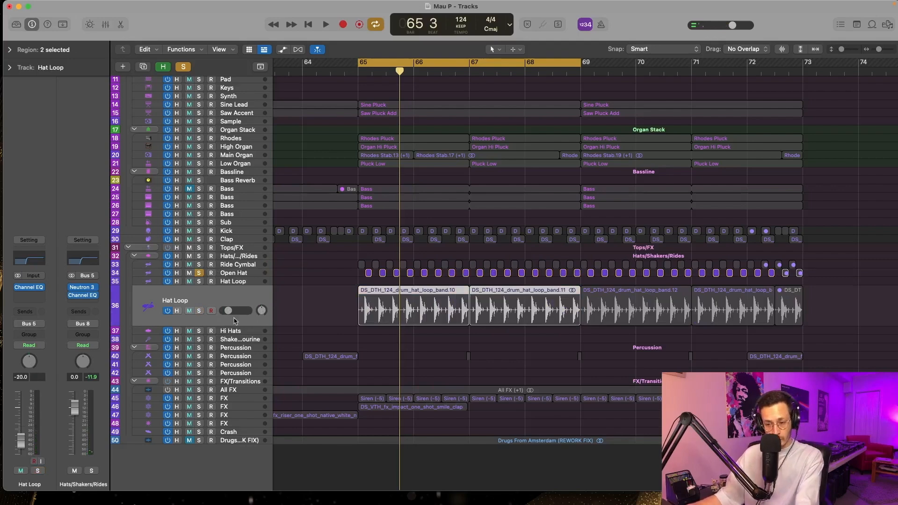
{"action": "left_click", "coordinate": [199, 311]}
{"action": "key", "text": "z"}
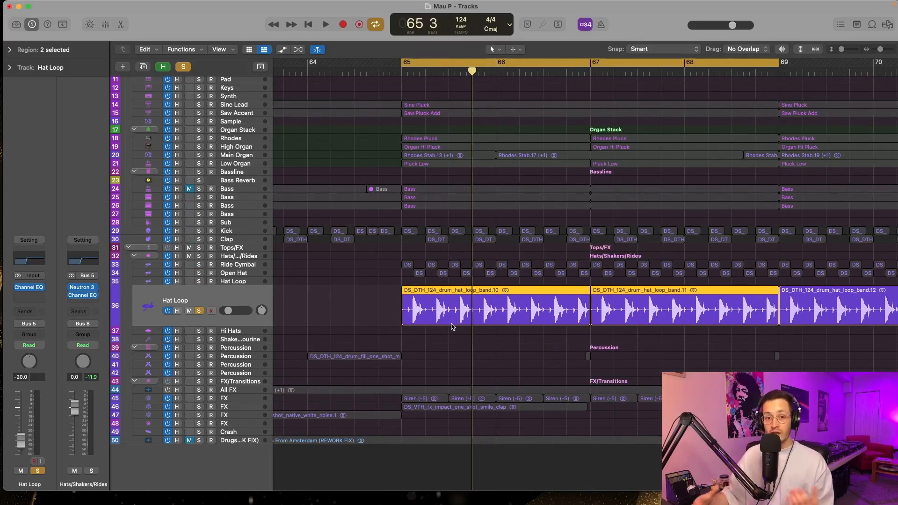
{"action": "key", "text": "super+Left"}
{"action": "left_click_drag", "start_coordinate": [199, 264], "coordinate": [209, 274]}
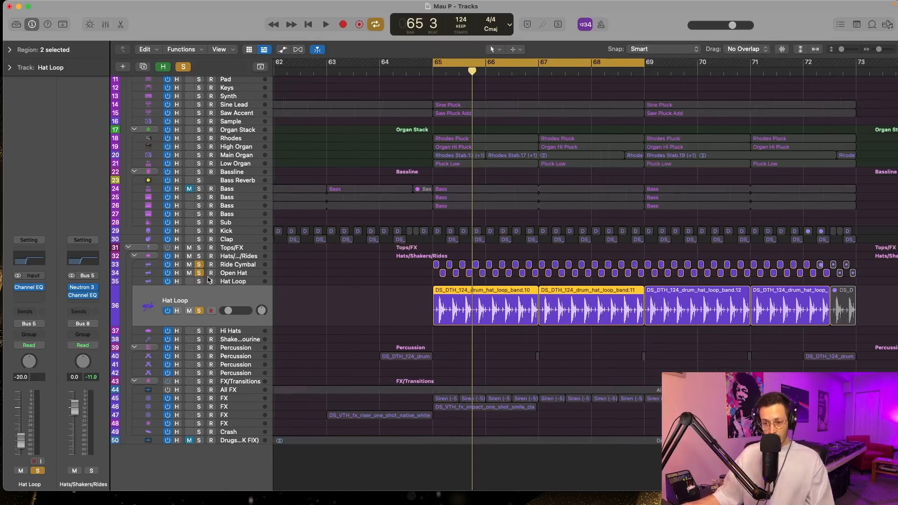
{"action": "key", "text": "space"}
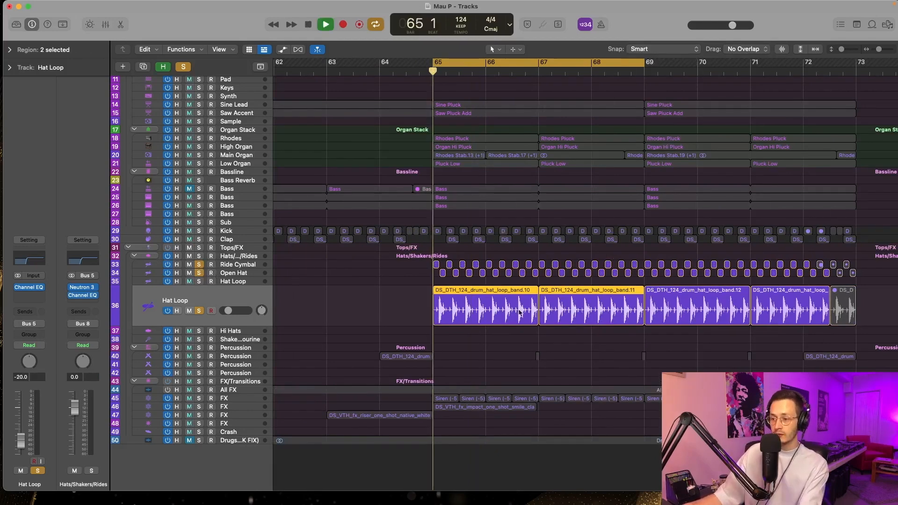
{"action": "key", "text": "super+Left"}
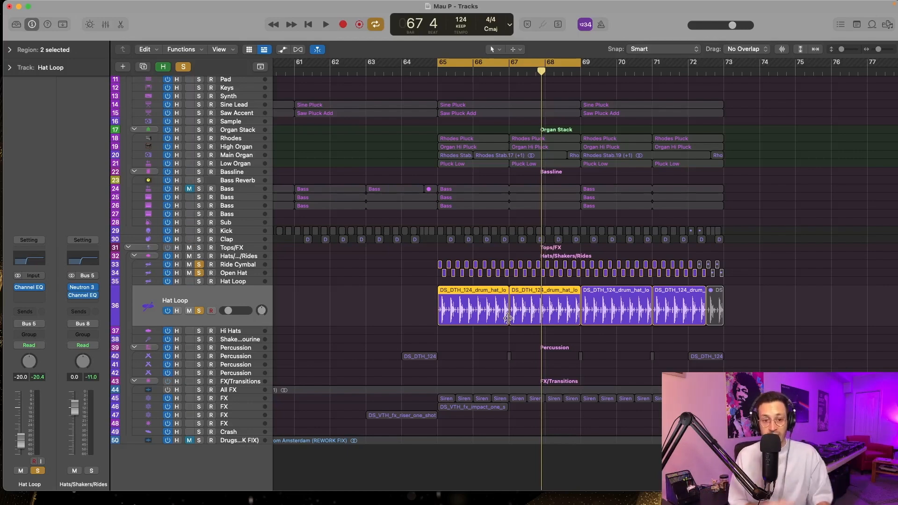
Open the Neutron 3 Exciter on the Hats/Shakers/Rides stack and move its window clear of the upper tracks.
{"action": "left_click", "coordinate": [82, 287]}
{"action": "left_click_drag", "start_coordinate": [357, 126], "coordinate": [357, 169]}
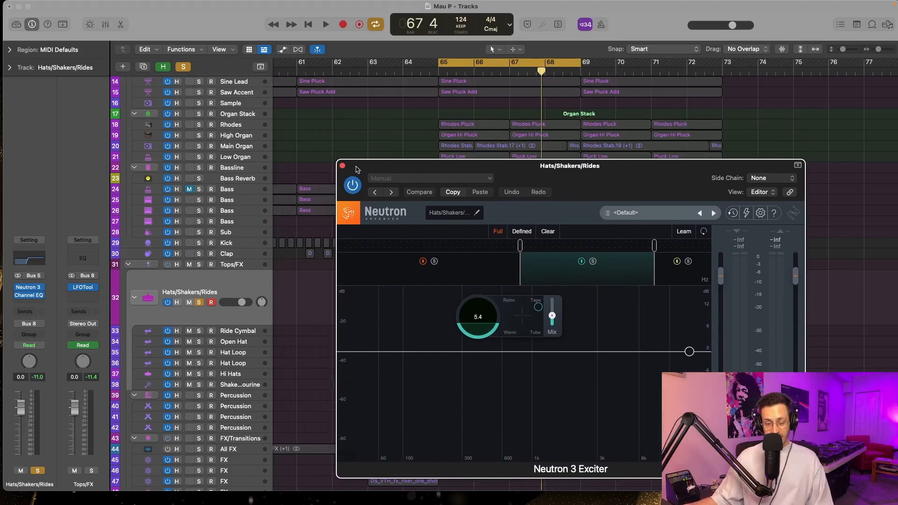
Play the soloed hats cycle and toggle the Neutron 3 Exciter's power to compare the Hats/Shakers/Rides stack with and without it.
{"action": "left_click", "coordinate": [196, 278]}
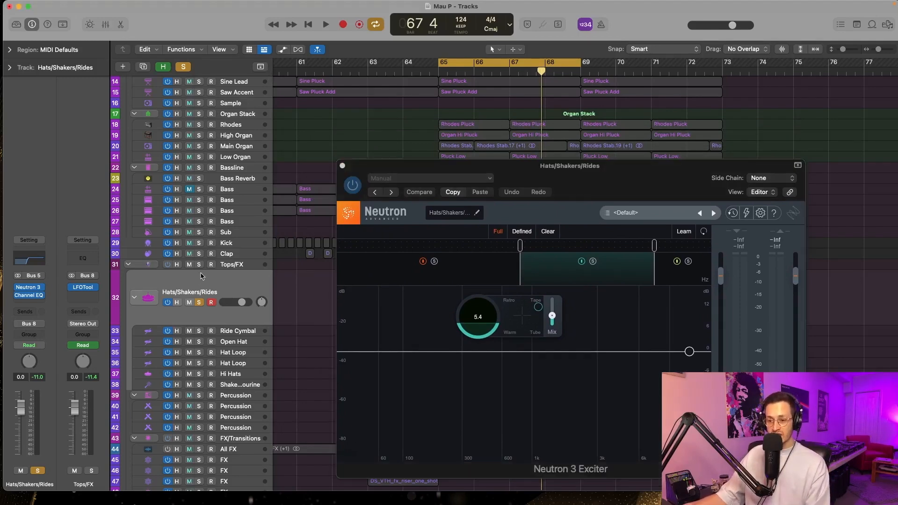
{"action": "left_click_drag", "start_coordinate": [553, 180], "coordinate": [482, 110]}
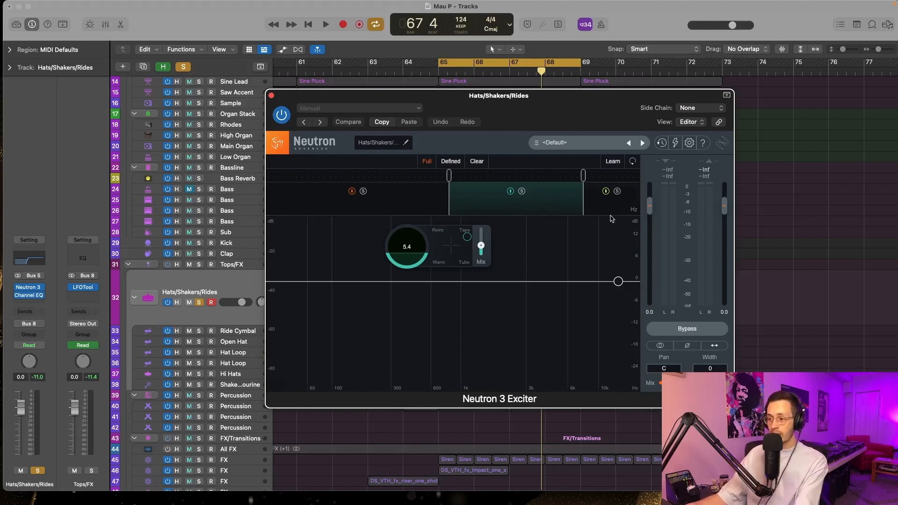
{"action": "key", "text": "space"}
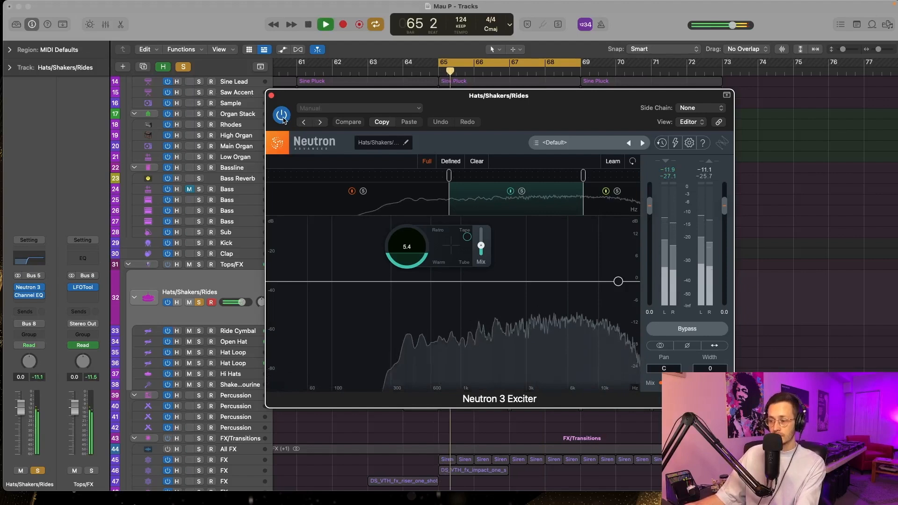
{"action": "left_click", "coordinate": [282, 116]}
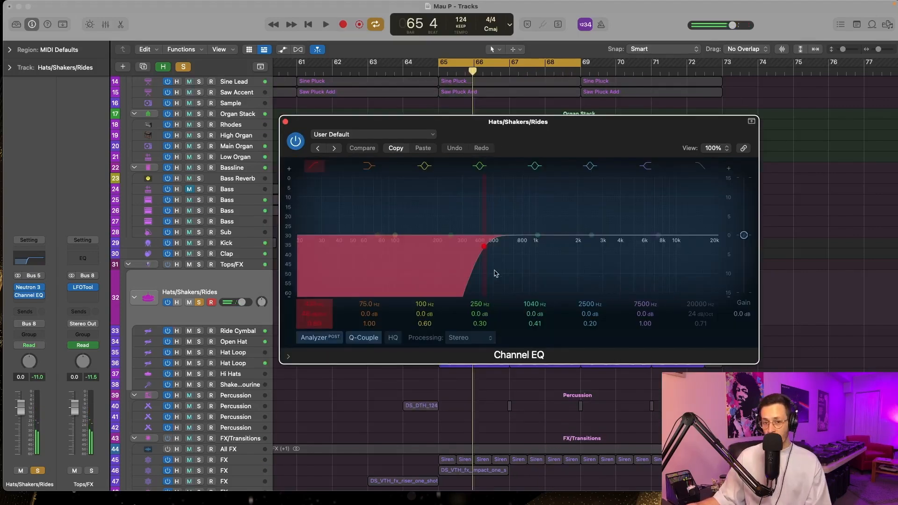
Play the cycle with the Hats/Shakers/Rides Channel EQ open and switch soloing off to hear the stack in the full mix.
{"action": "key", "text": "space"}
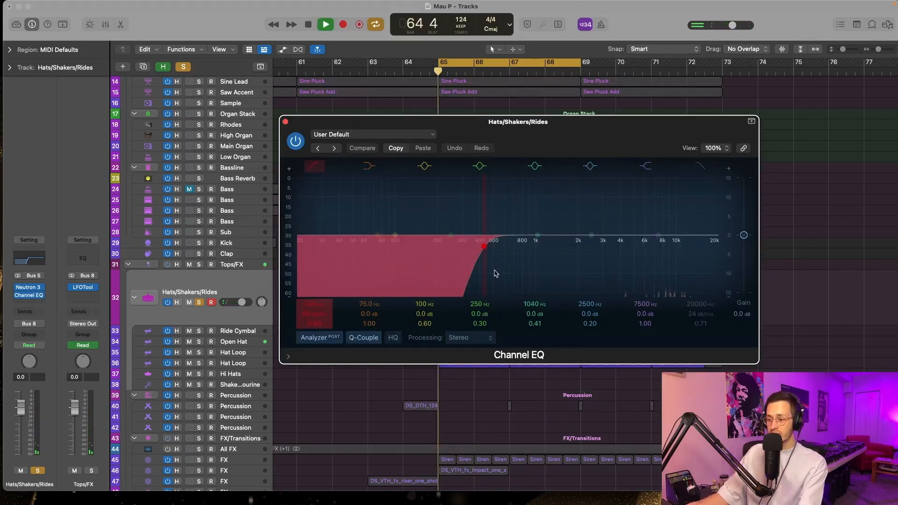
{"action": "key", "text": "ctrl+s"}
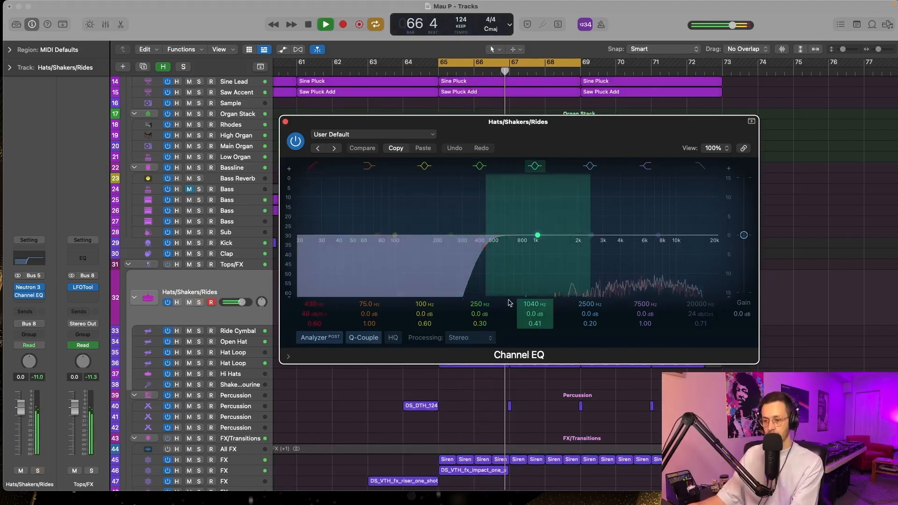
{"action": "key", "text": "space"}
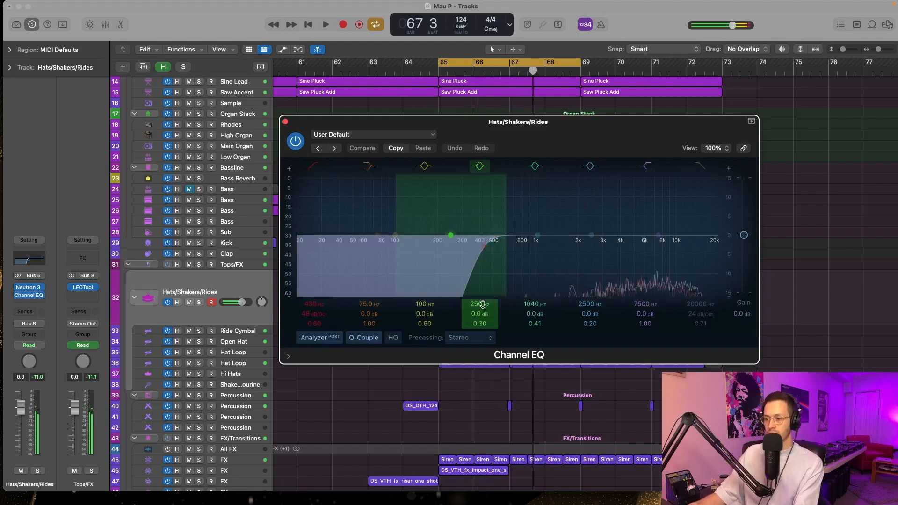
Select the Percussion track 40, zoom in on its drum fill at bar 64, and turn cycling off.
{"action": "scroll", "coordinate": [378, 358], "scroll_direction": "down", "scroll_amount": 3}
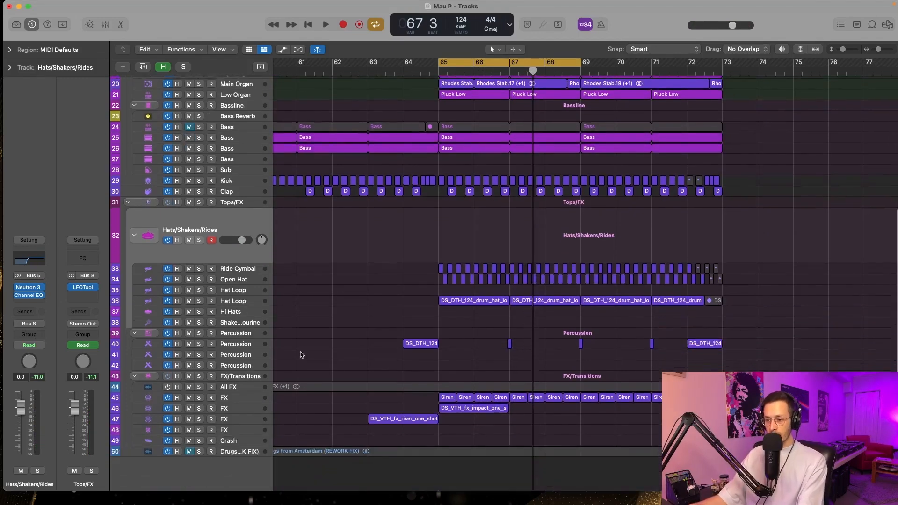
{"action": "left_click", "coordinate": [248, 341]}
{"action": "key", "text": "super+Right"}
{"action": "key", "text": "super+Right"}
{"action": "key", "text": "super+Right"}
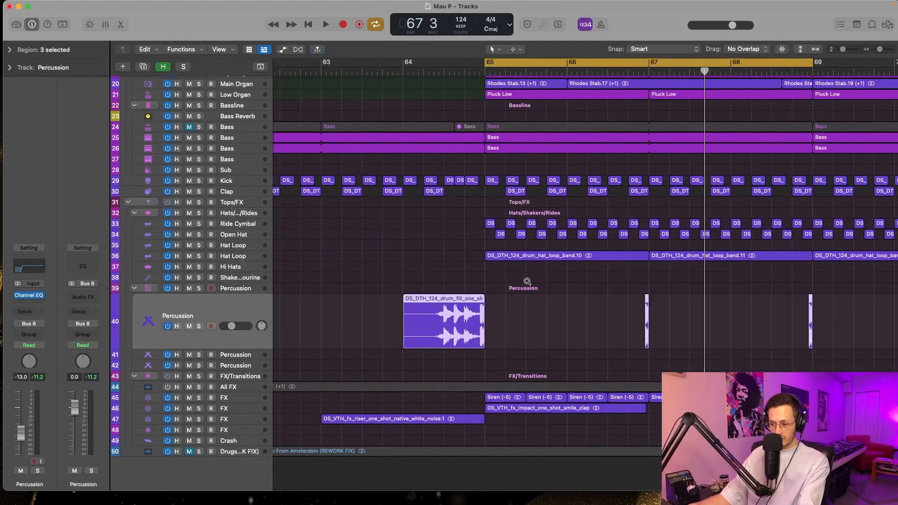
{"action": "key", "text": "c"}
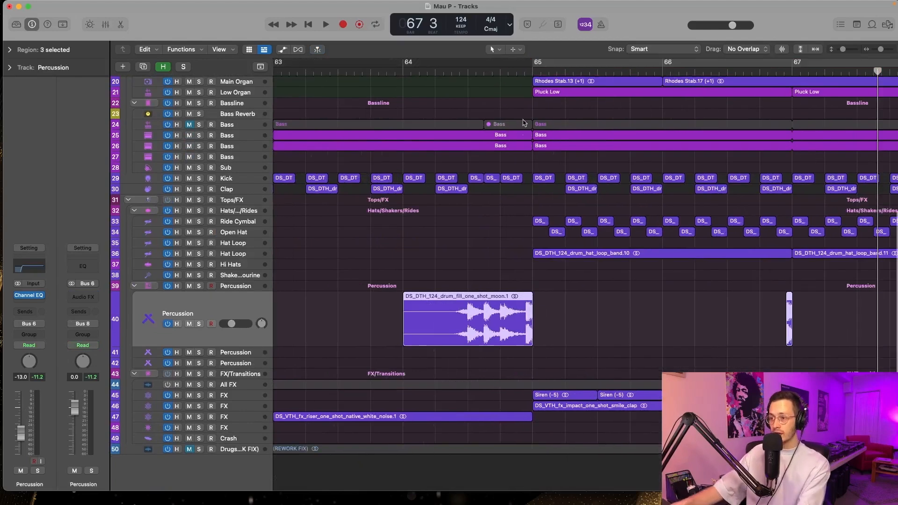
Play the Percussion drum fill in the full mix from bar 64.
{"action": "left_click", "coordinate": [467, 73]}
{"action": "key", "text": "space"}
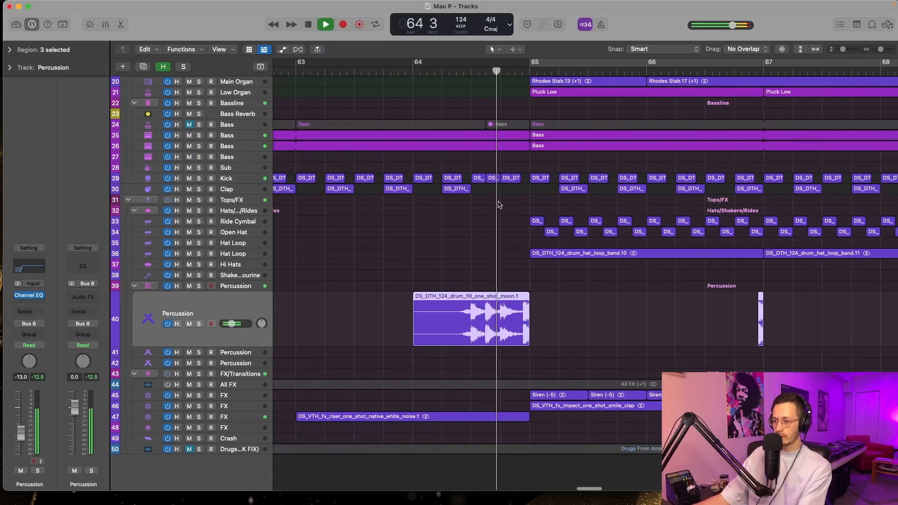
{"action": "key", "text": "space"}
Solo Percussion track 40 with Kick, Clap and the Hats/Shakers/Rides stack and play them through the fills.
{"action": "key", "text": "ctrl+s"}
{"action": "key", "text": "space"}
{"action": "scroll", "coordinate": [489, 136], "scroll_direction": "down", "scroll_amount": 2}
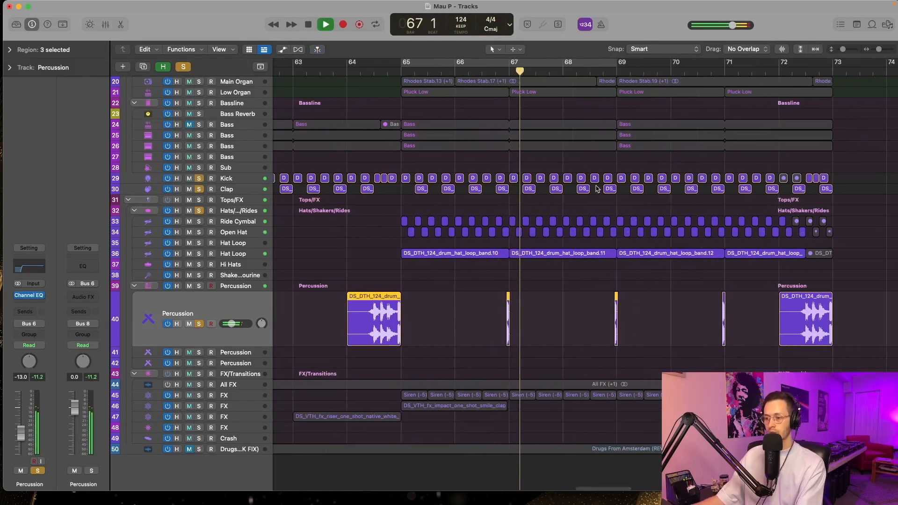
{"action": "scroll", "coordinate": [597, 188], "scroll_direction": "right", "scroll_amount": 1}
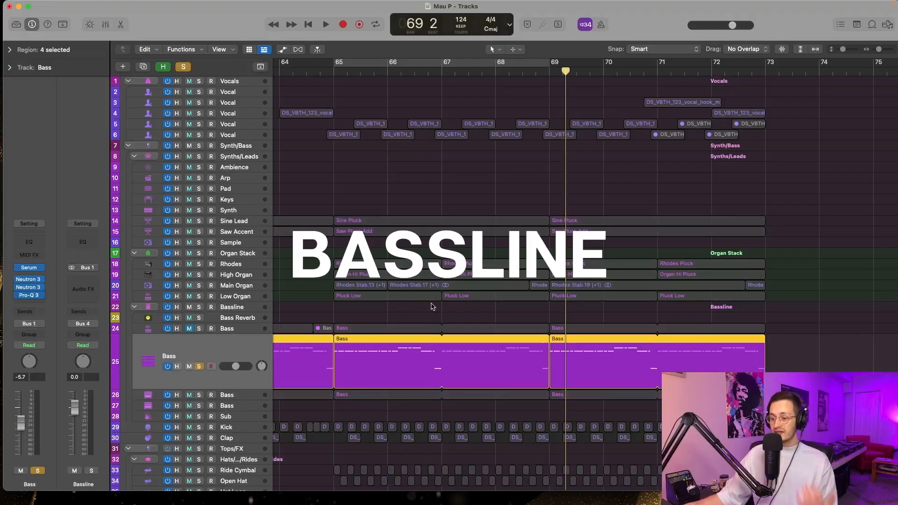
Open the Bass regions of track 25 in the Piano Roll and turn on cycling for bars 65 to 69.
{"action": "key", "text": "e"}
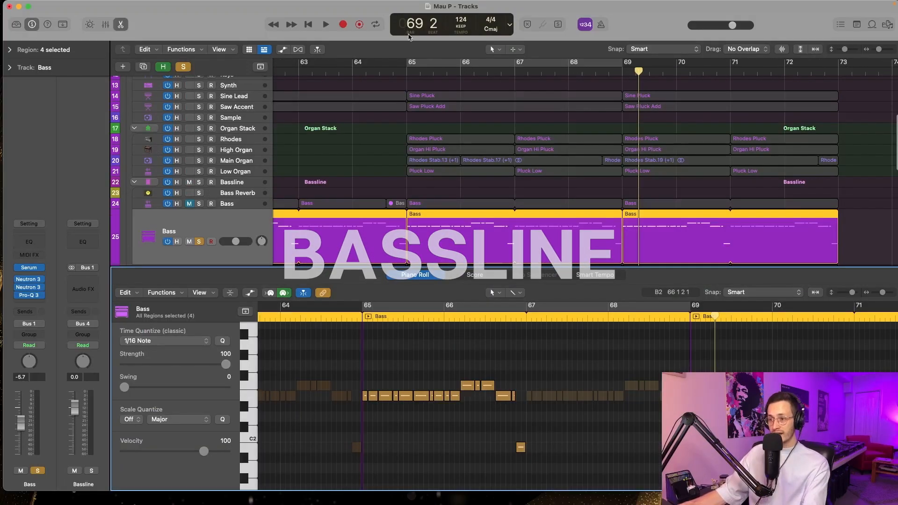
{"action": "left_click", "coordinate": [438, 62]}
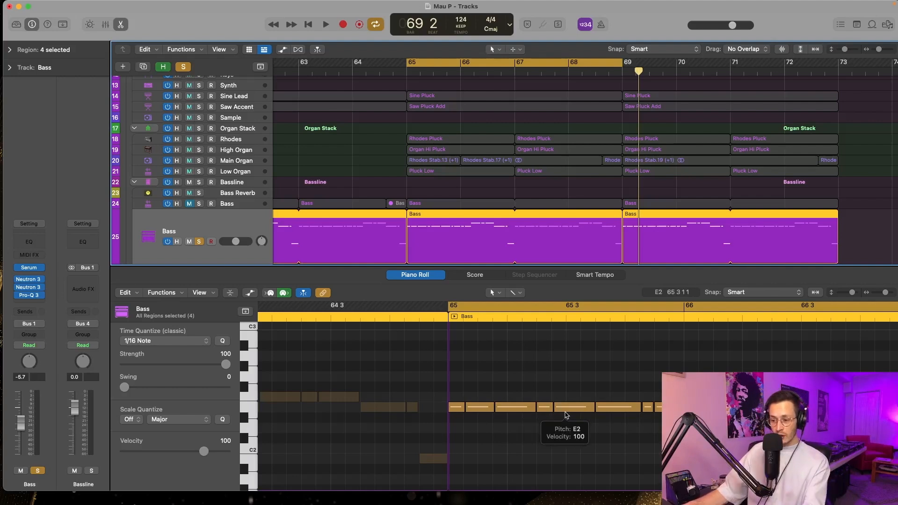
{"action": "key", "text": "super+Left"}
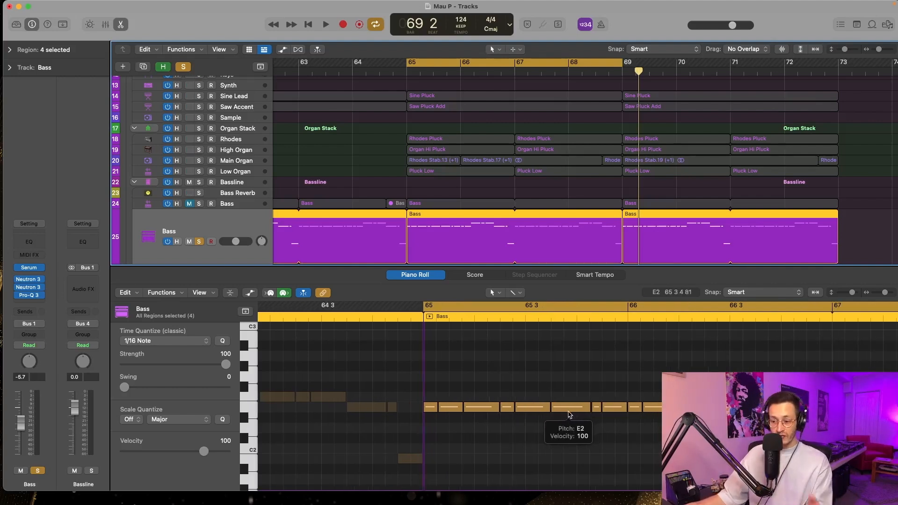
Play the soloed Bass over the cycled bars while following its note pattern in the Piano Roll.
{"action": "key", "text": "space"}
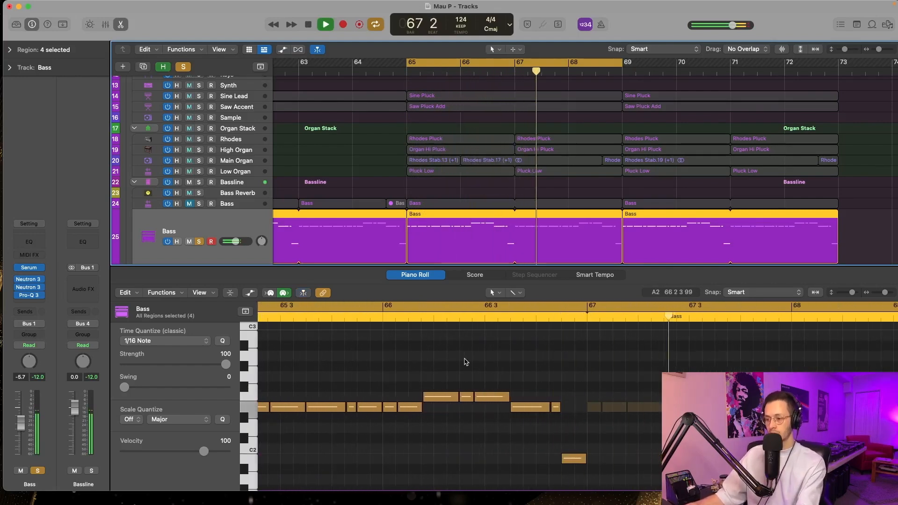
{"action": "key", "text": "space"}
{"action": "key", "text": "super+Left"}
{"action": "key", "text": "super+Left"}
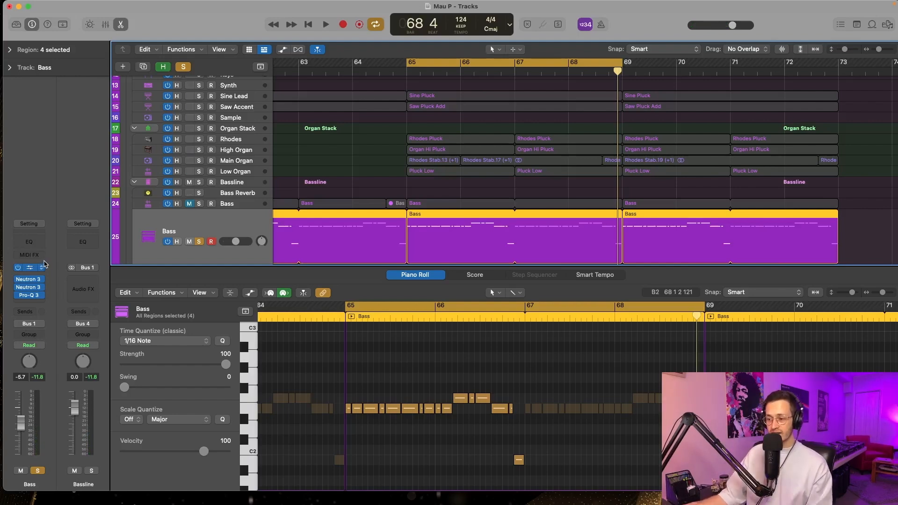
Open Serum on the Bass track and examine its oscillators, Envelope 1 settings and FX page.
{"action": "left_click", "coordinate": [46, 265]}
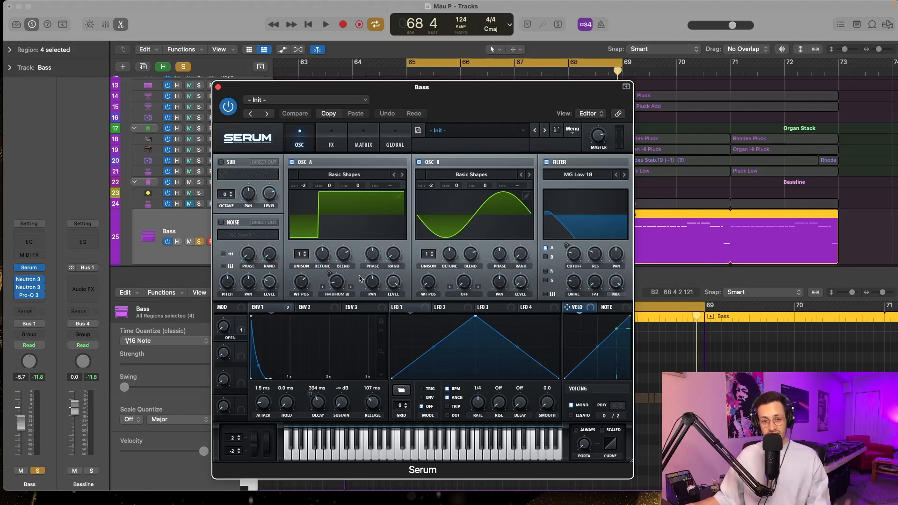
{"action": "left_click_drag", "start_coordinate": [523, 284], "coordinate": [524, 290]}
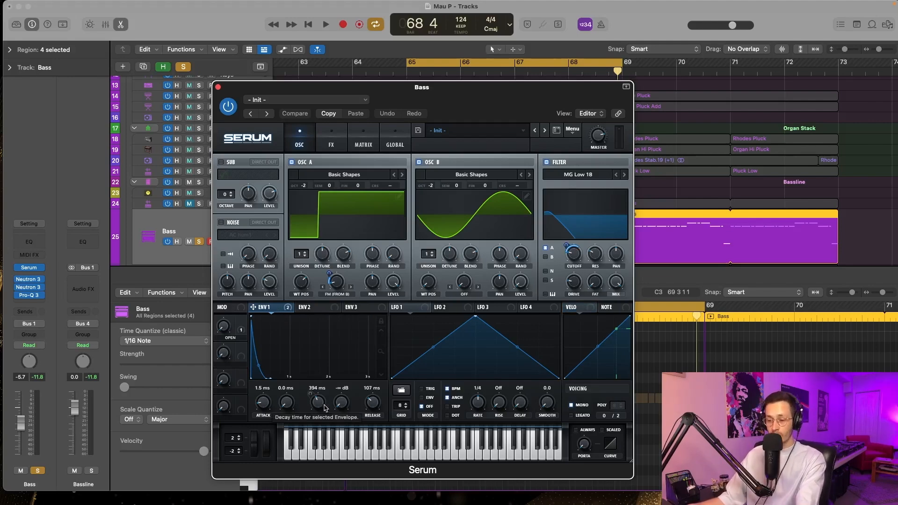
{"action": "mouse_move", "coordinate": [339, 406]}
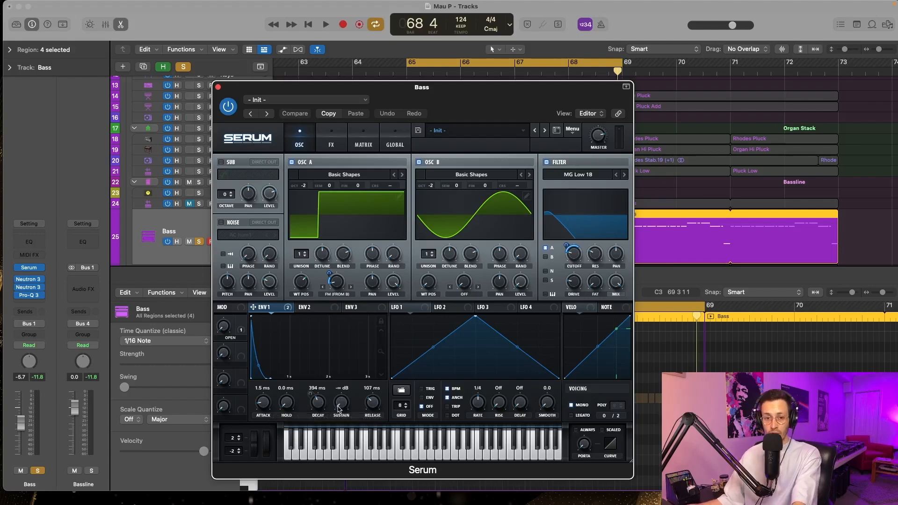
{"action": "left_click", "coordinate": [332, 138]}
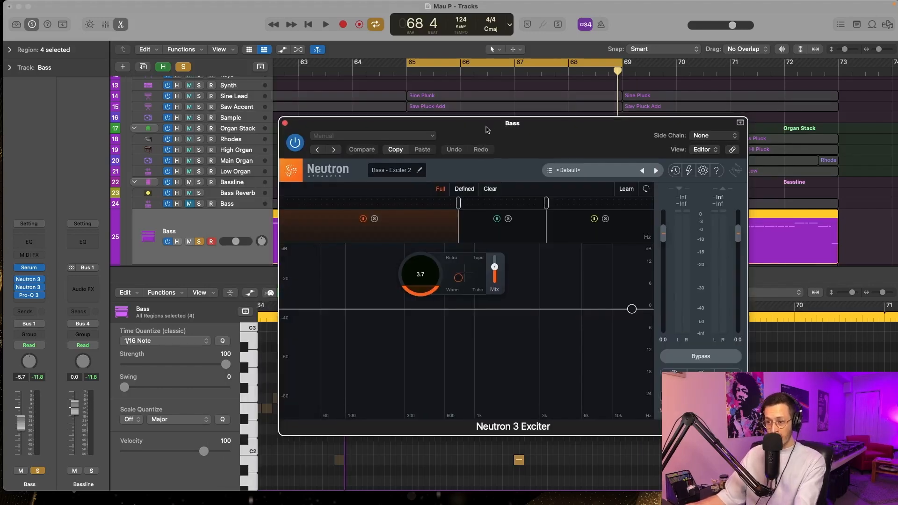
Reposition the Bass track's Neutron 3 Exciter and inspect the drive and mix settings of its low, mid and high bands.
{"action": "left_click_drag", "start_coordinate": [488, 125], "coordinate": [458, 133]}
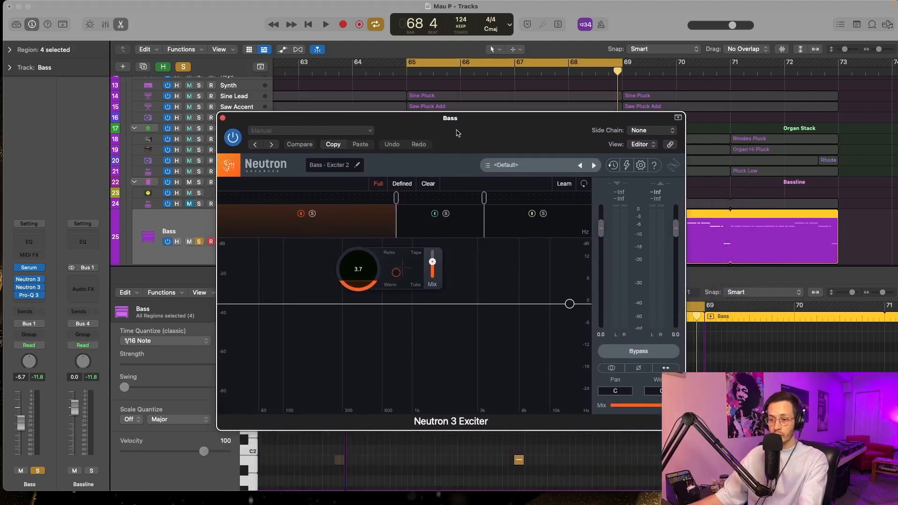
{"action": "left_click", "coordinate": [555, 230]}
{"action": "left_click", "coordinate": [465, 224]}
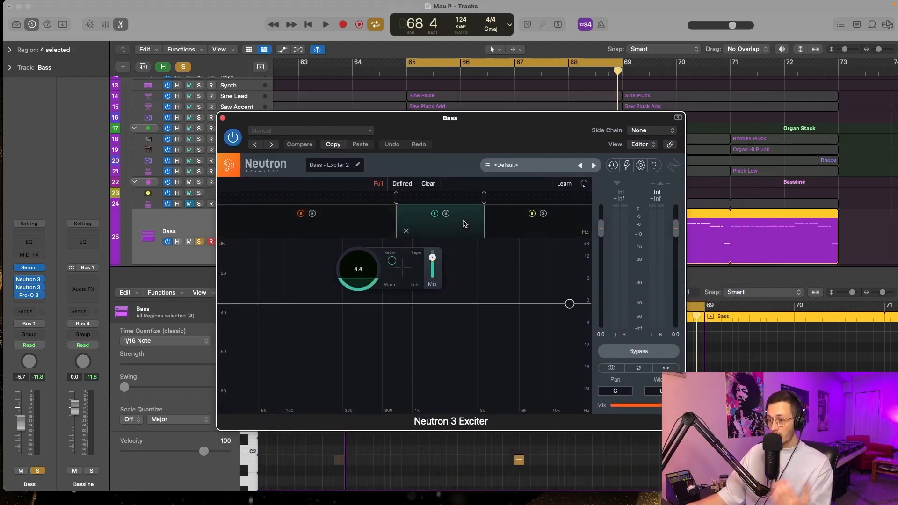
{"action": "left_click", "coordinate": [510, 228]}
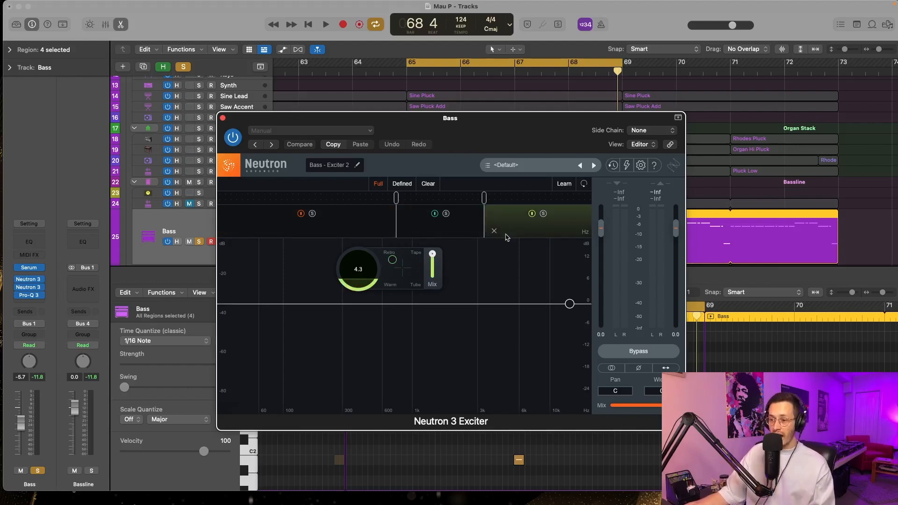
{"action": "left_click", "coordinate": [382, 223]}
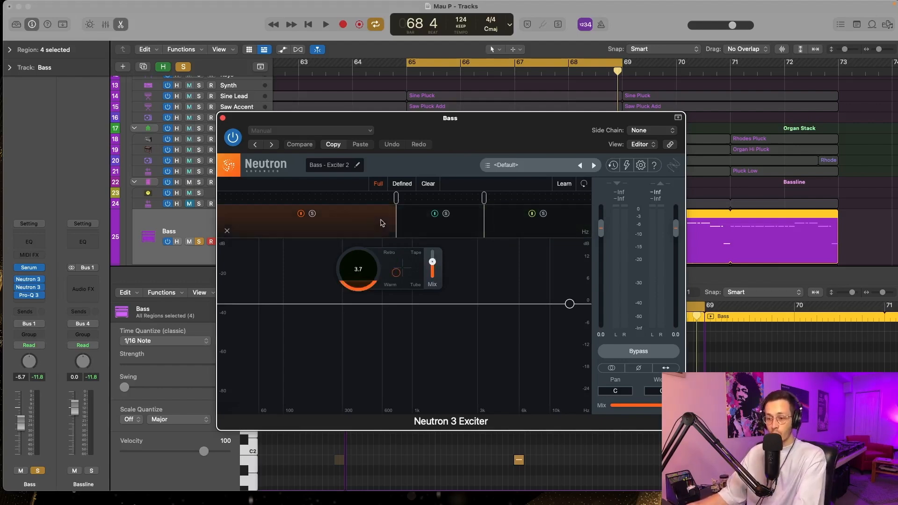
Play the Bass loop and toggle the Neutron 3 Exciter off and on to compare the sound.
{"action": "key", "text": "space"}
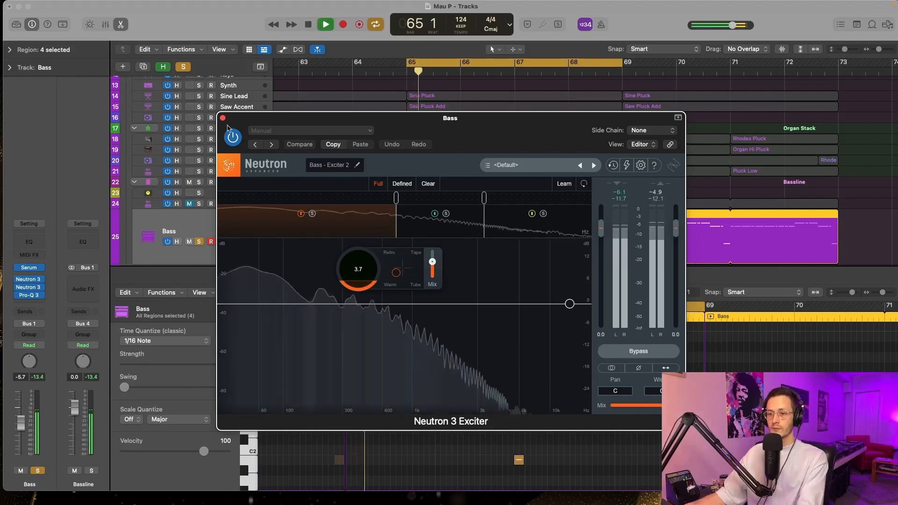
{"action": "left_click", "coordinate": [233, 138]}
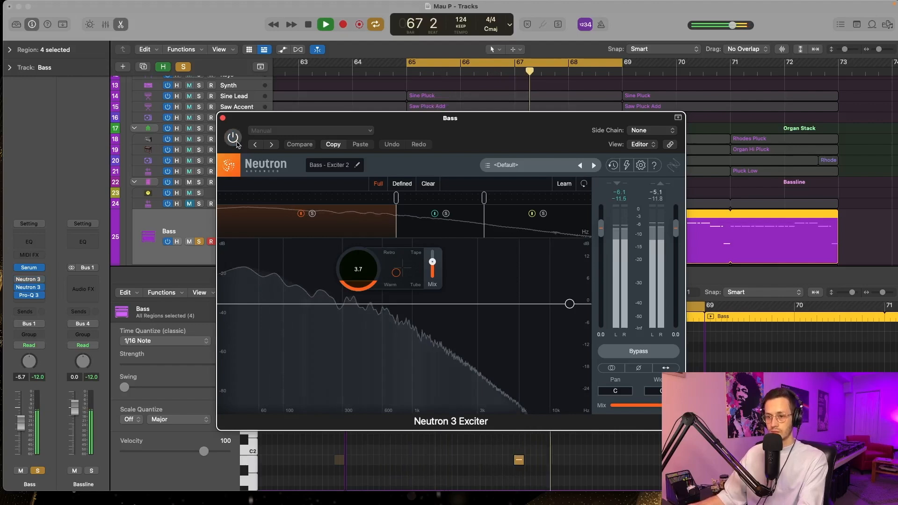
{"action": "left_click", "coordinate": [232, 138]}
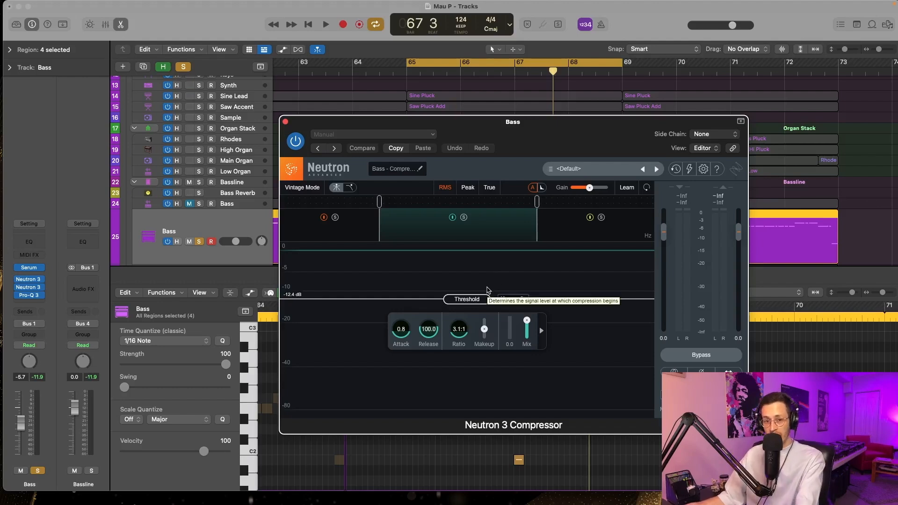
Inspect the high and mid bands of the Bass track's Neutron 3 Compressor while the loop plays.
{"action": "left_click", "coordinate": [548, 229]}
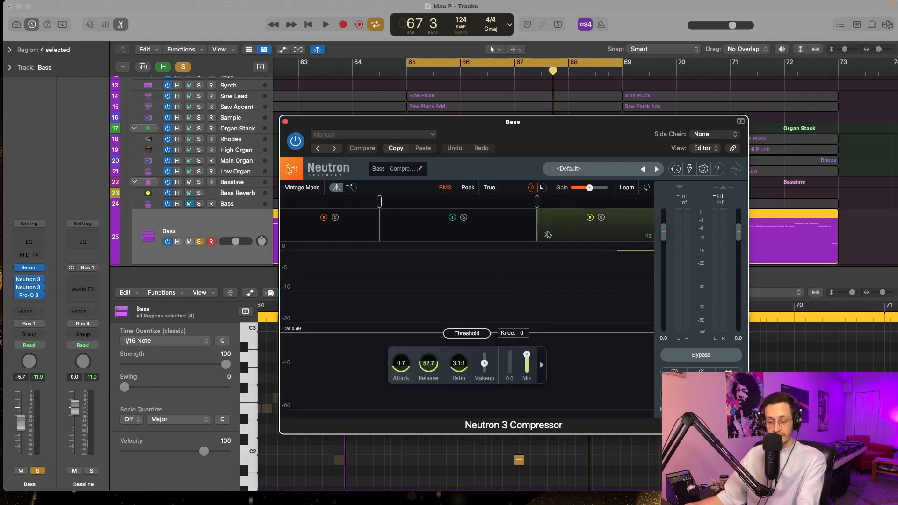
{"action": "key", "text": "space"}
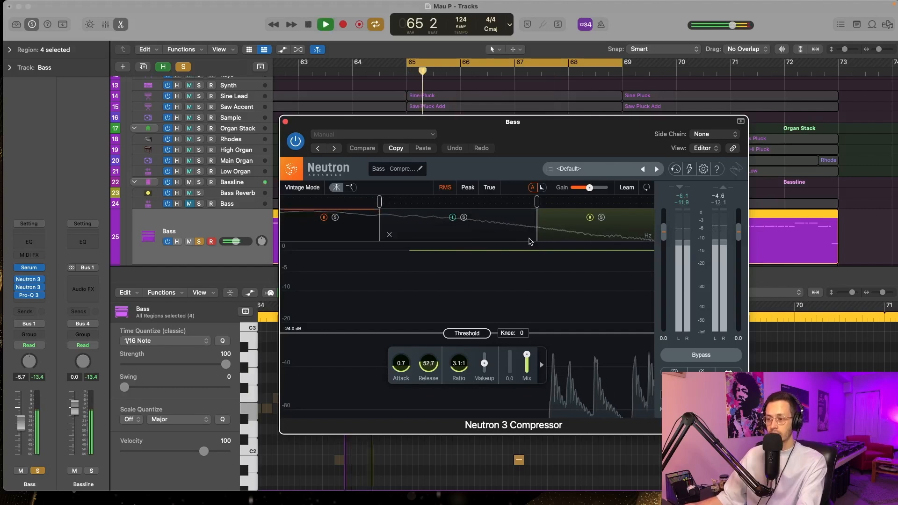
{"action": "left_click", "coordinate": [522, 233]}
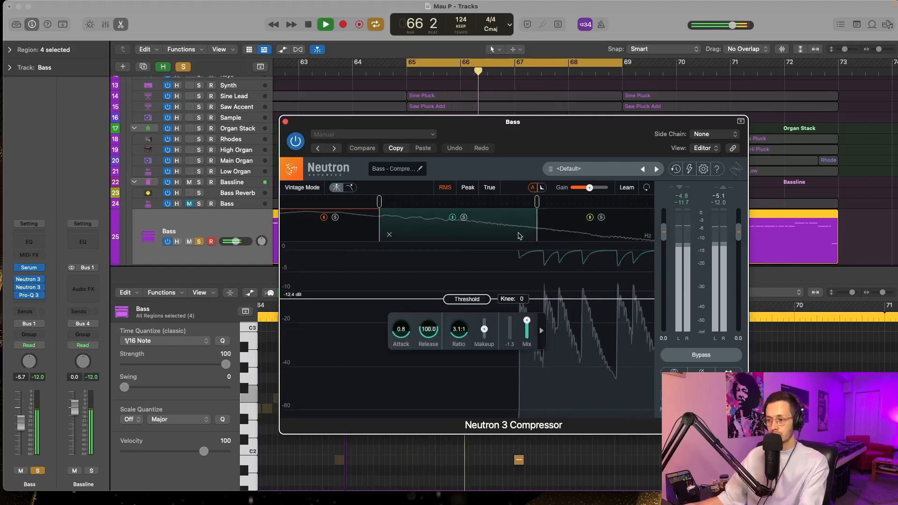
{"action": "key", "text": "space"}
Open Pro-Q 3 on the Bass track and inspect its low-cut band and its small bell boost.
{"action": "left_click", "coordinate": [28, 296]}
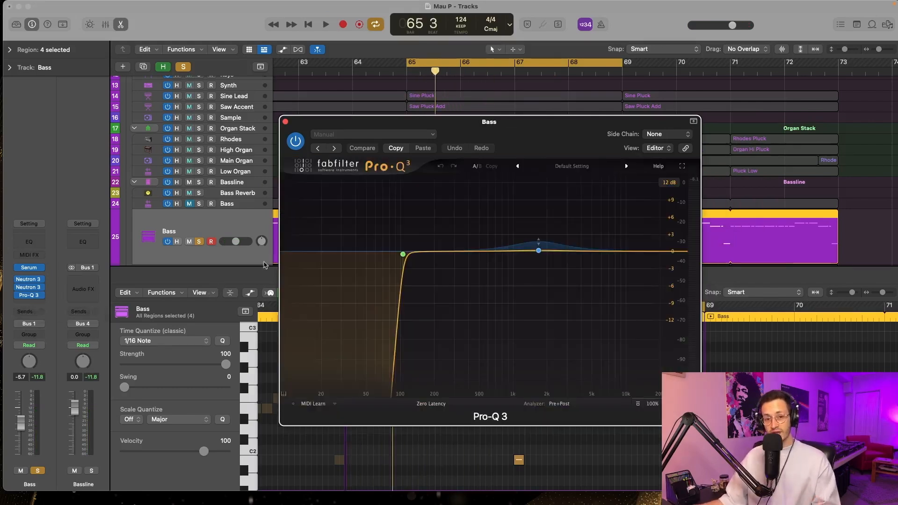
{"action": "mouse_move", "coordinate": [409, 252]}
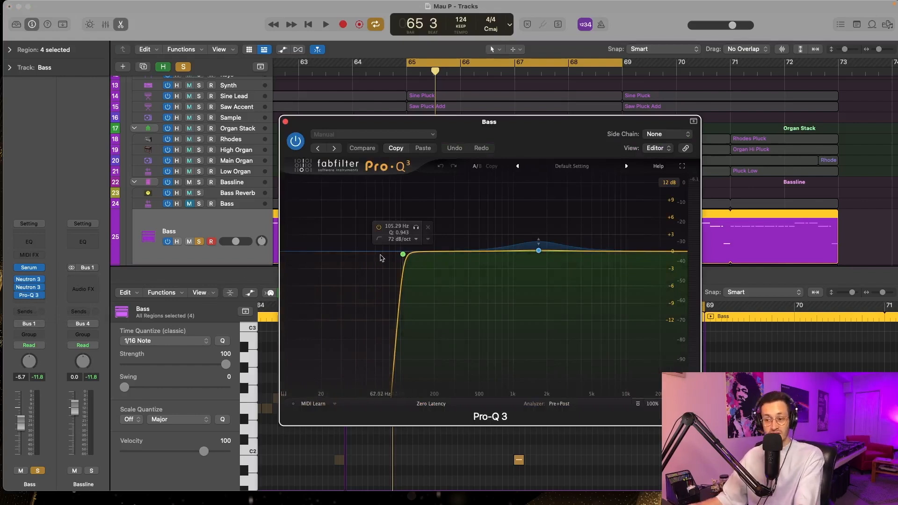
{"action": "left_click", "coordinate": [540, 243]}
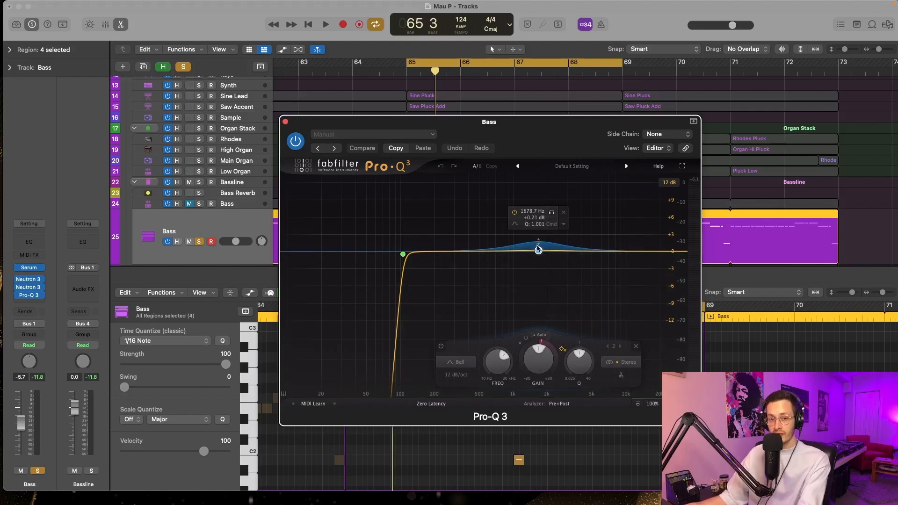
Solo the lower Bass layer on track 26, open its Pro-Q 3 and play the loop through the EQ.
{"action": "key", "text": "space"}
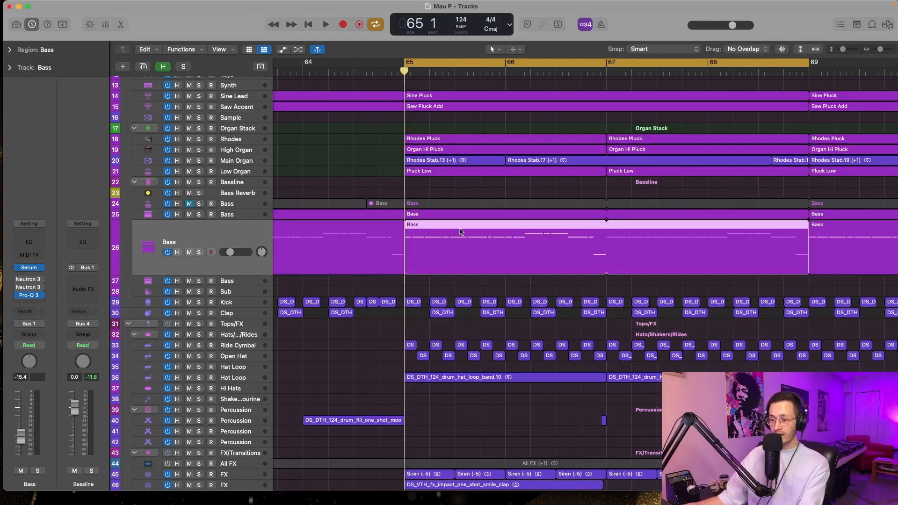
{"action": "key", "text": "s"}
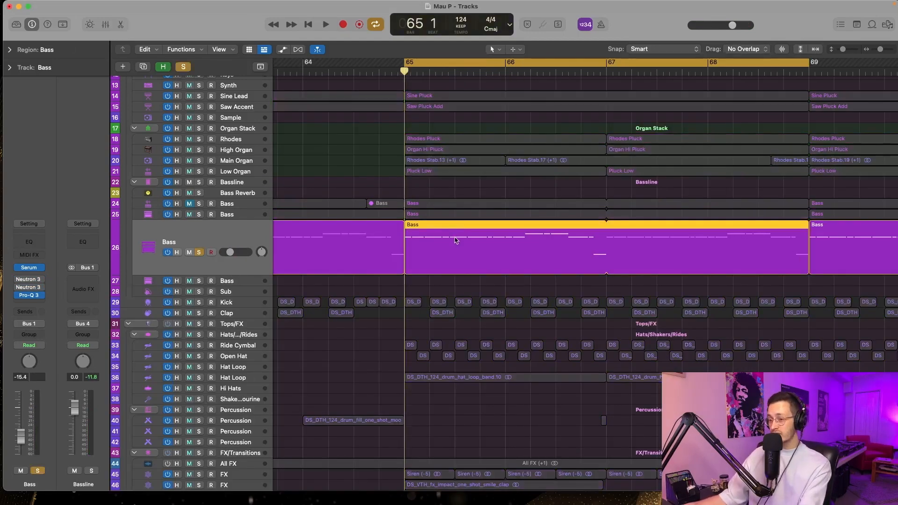
{"action": "key", "text": "super+Left"}
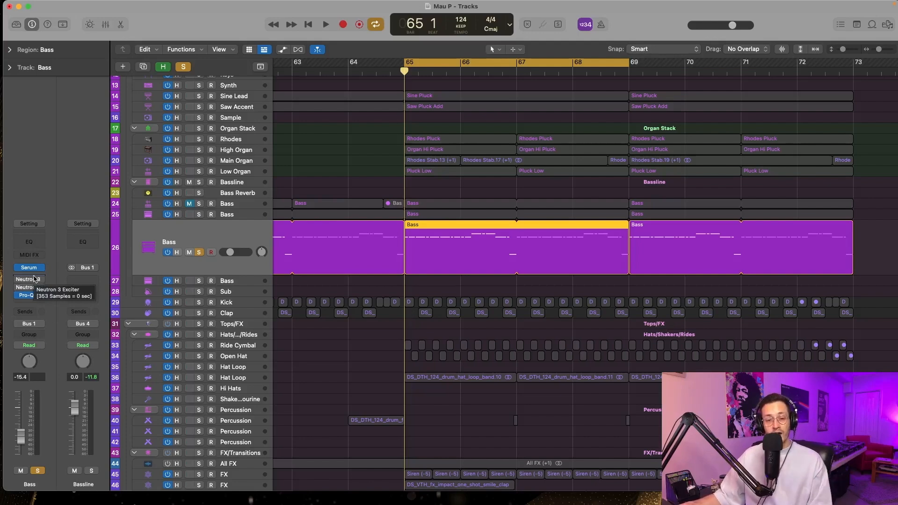
{"action": "left_click", "coordinate": [28, 295]}
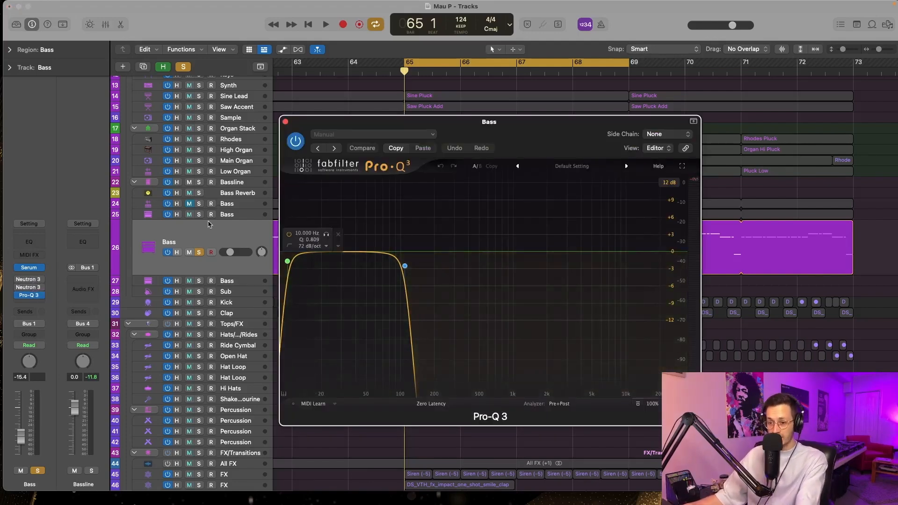
{"action": "key", "text": "space"}
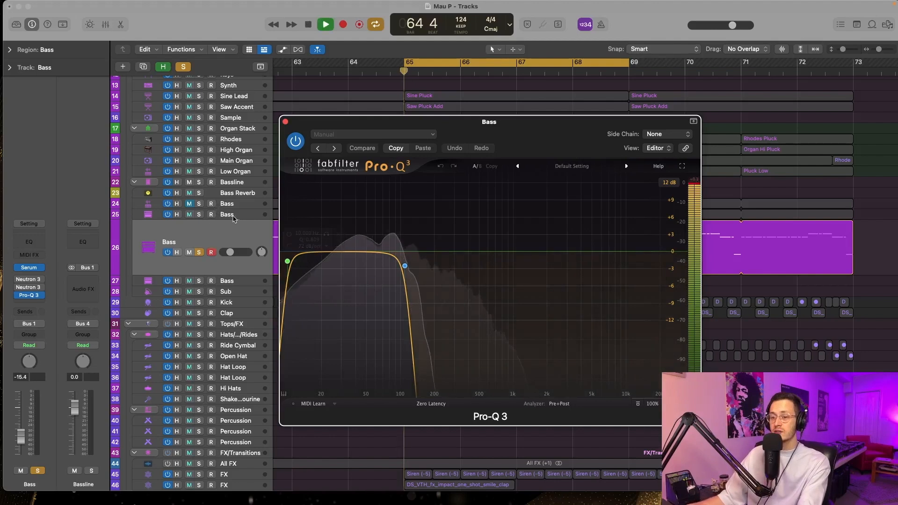
Add the Bass layer on track 25 to the solo and close Pro-Q 3 while the loop plays.
{"action": "left_click", "coordinate": [198, 215]}
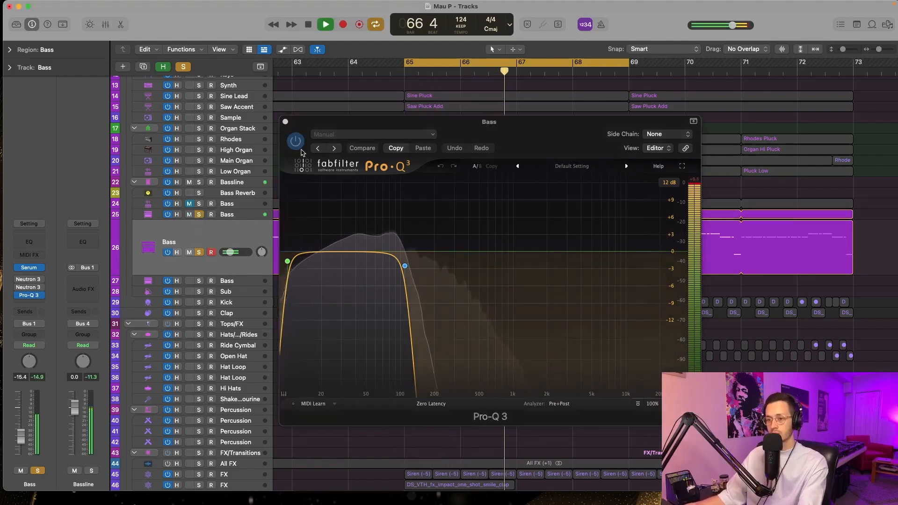
{"action": "left_click", "coordinate": [285, 122]}
{"action": "left_click", "coordinate": [454, 186], "text": "ctrl+alt"}
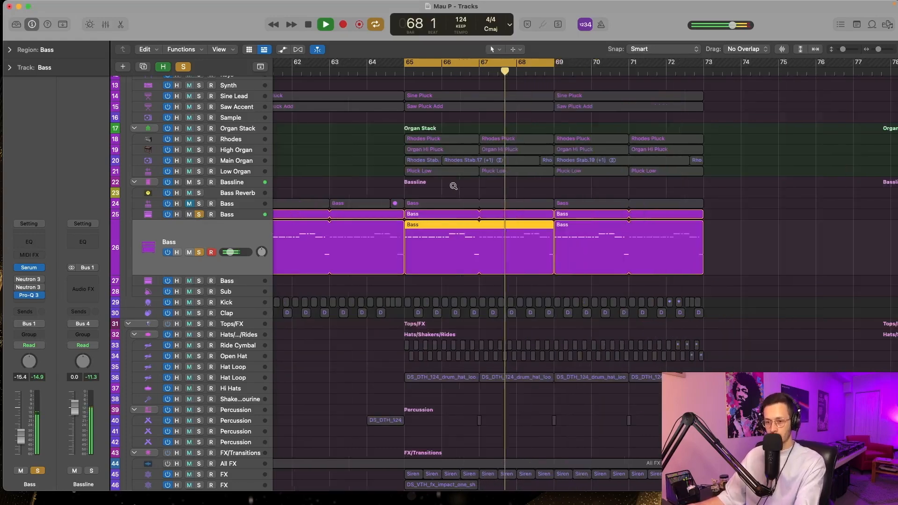
Clear all solos and listen to the bass layers within the full arrangement.
{"action": "left_click", "coordinate": [183, 67]}
{"action": "key", "text": "super+Left"}
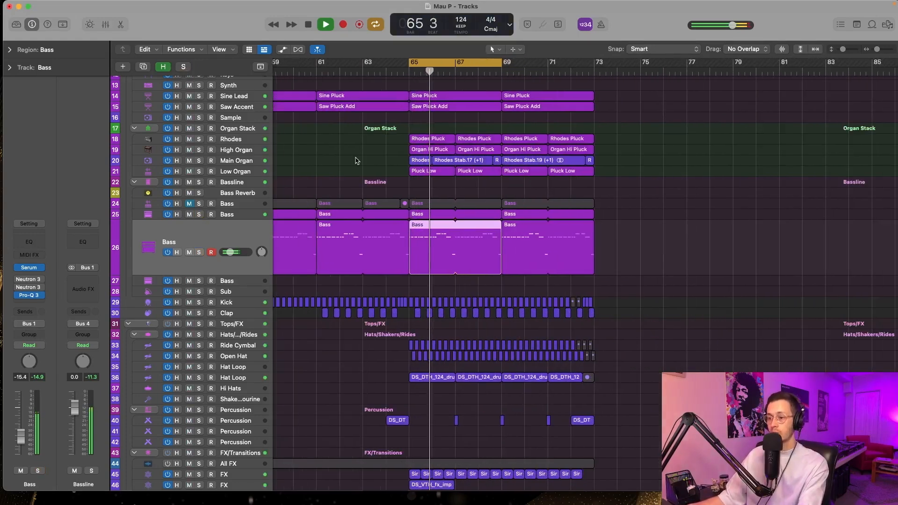
{"action": "key", "text": "super+Left"}
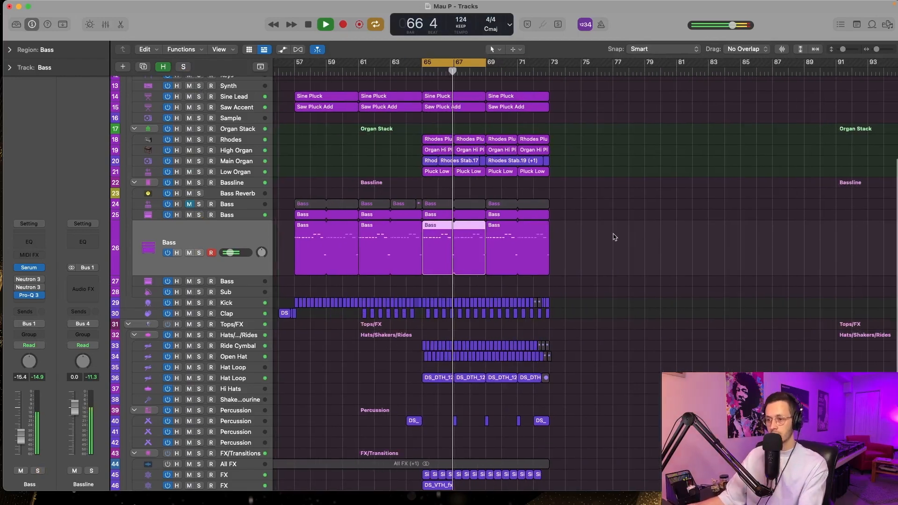
{"action": "scroll", "coordinate": [610, 241], "scroll_direction": "up", "scroll_amount": 3}
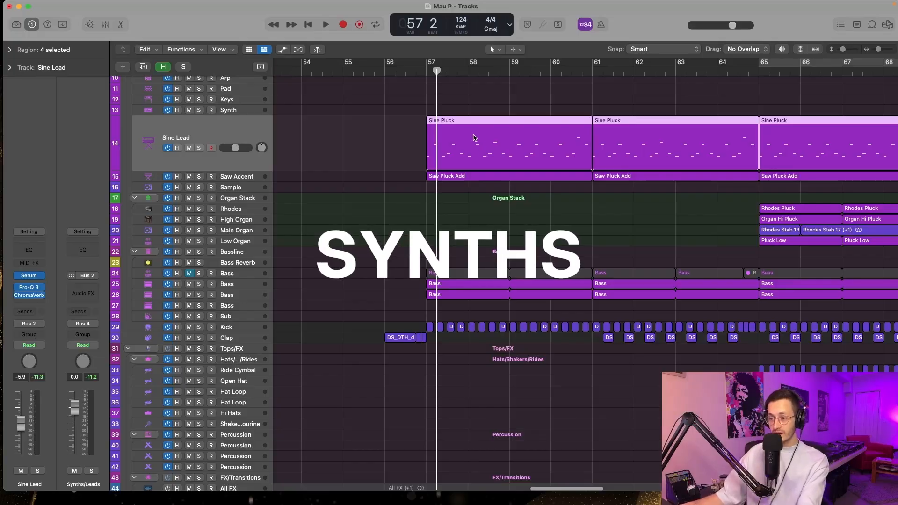
Open the Sine Pluck notes in the Piano Roll and play the Sine Lead soloed together with the Saw Accent.
{"action": "double_click", "coordinate": [476, 139]}
{"action": "key", "text": "s"}
{"action": "key", "text": "z"}
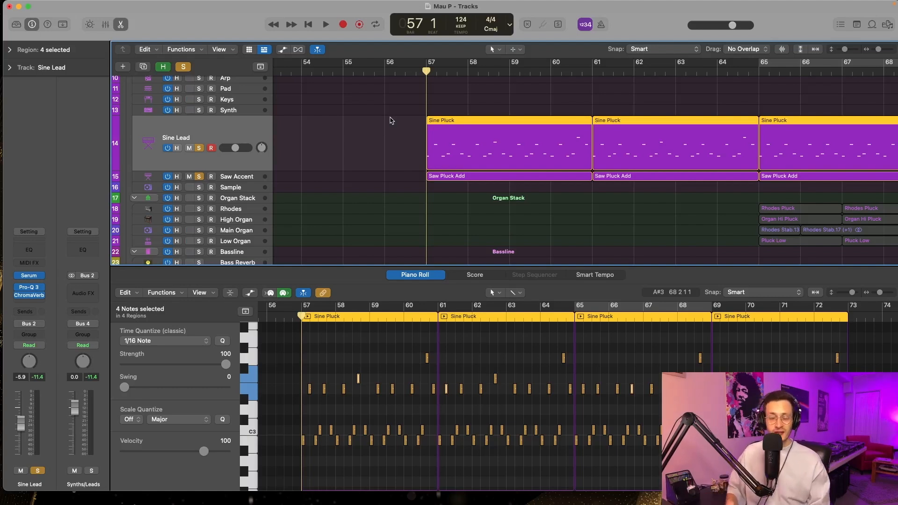
{"action": "key", "text": "super+Left"}
{"action": "key", "text": "space"}
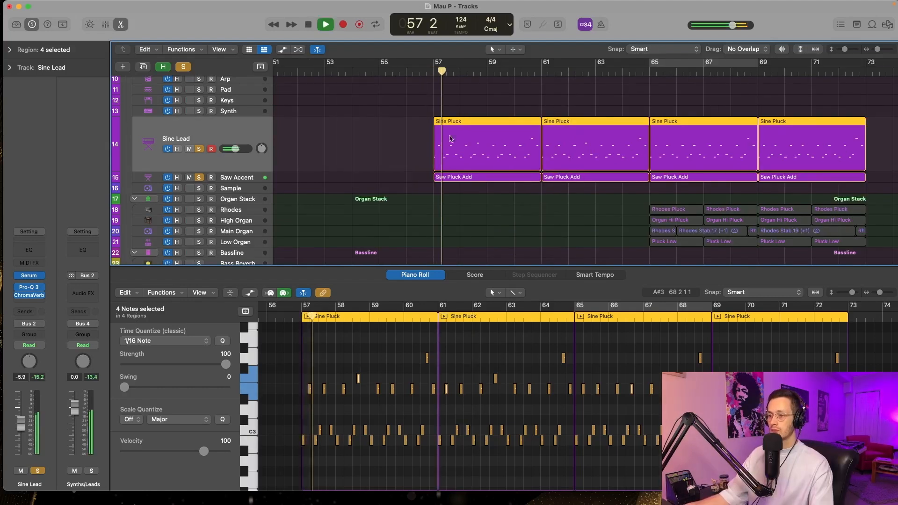
{"action": "key", "text": "super+Left"}
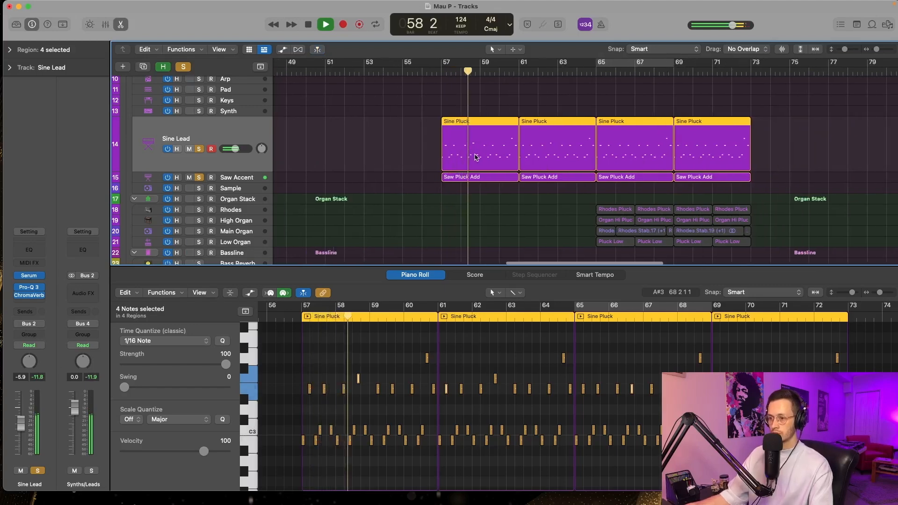
{"action": "left_click", "coordinate": [260, 179]}
{"action": "key", "text": "space"}
{"action": "key", "text": "Up"}
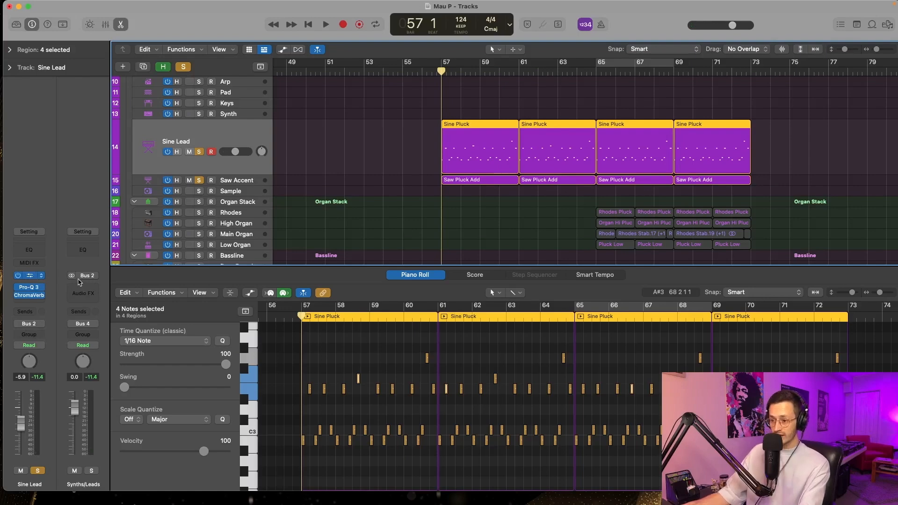
Open Serum on the Sine Lead and inspect its oscillators, noise source list and Env 1 modulation of the FM amount.
{"action": "key", "text": "v"}
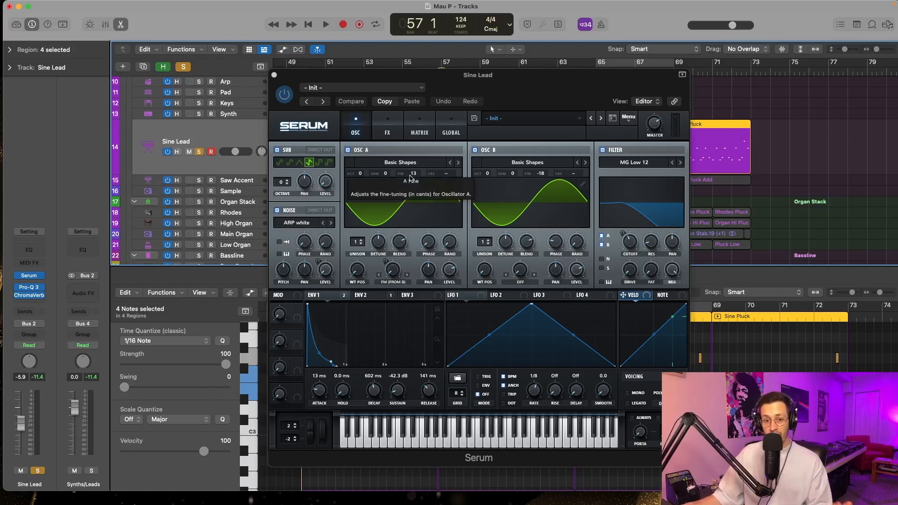
{"action": "left_click", "coordinate": [410, 145]}
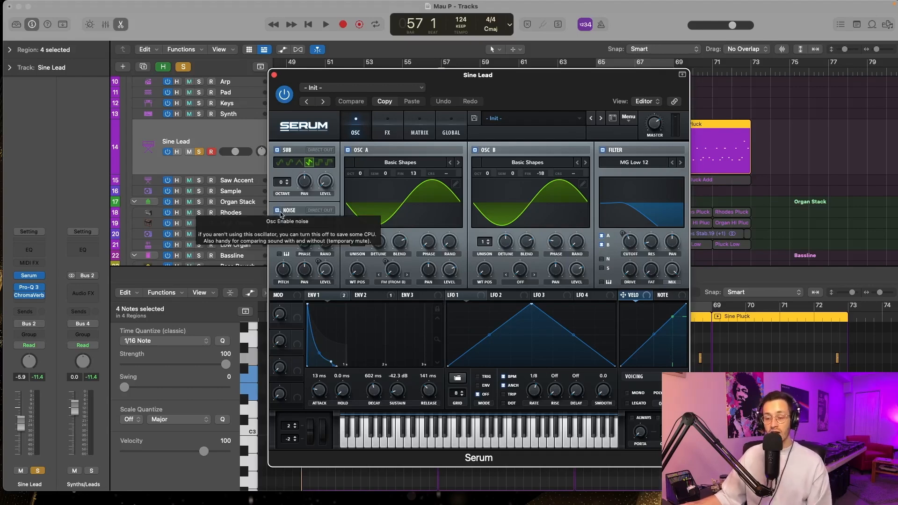
{"action": "left_click", "coordinate": [296, 222]}
{"action": "mouse_move", "coordinate": [288, 235]}
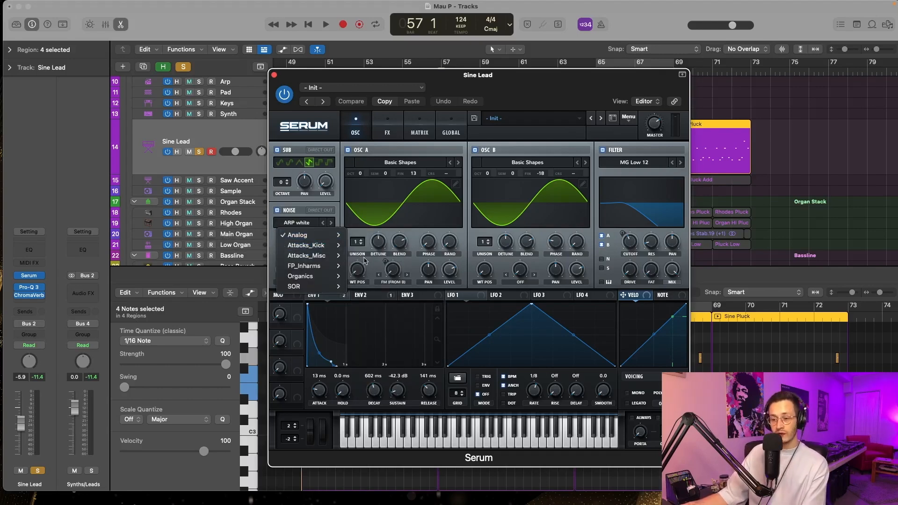
{"action": "left_click", "coordinate": [371, 267]}
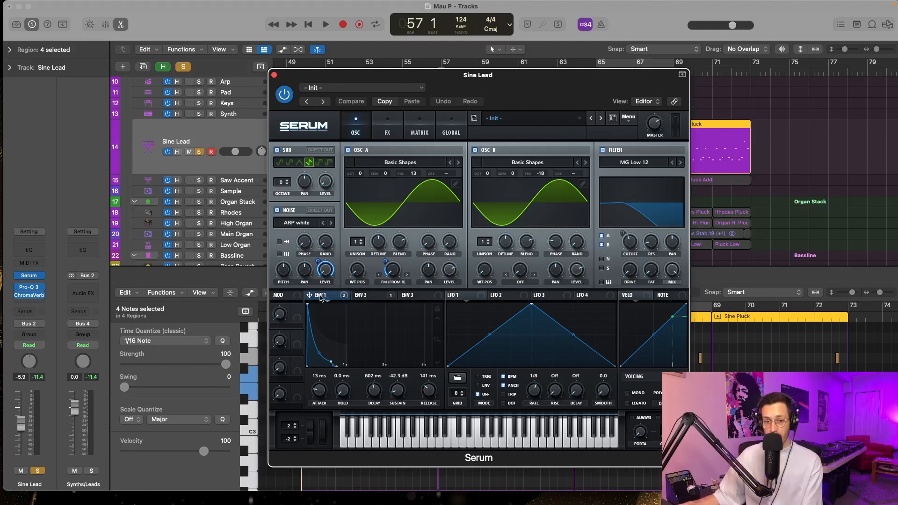
{"action": "left_click_drag", "start_coordinate": [322, 297], "coordinate": [391, 269]}
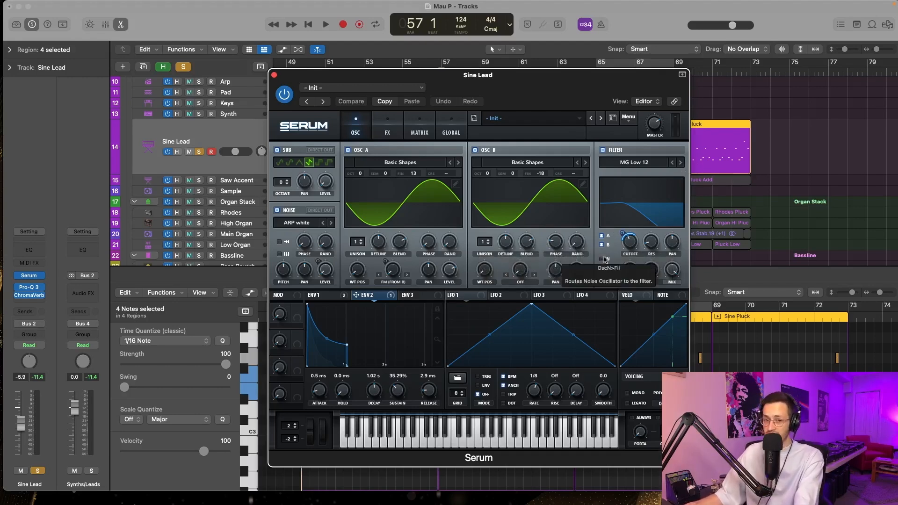
Inspect the Tube distortion in the Sine Lead's Serum effects and play the part while switching between the effects and oscillator pages.
{"action": "left_click", "coordinate": [387, 128]}
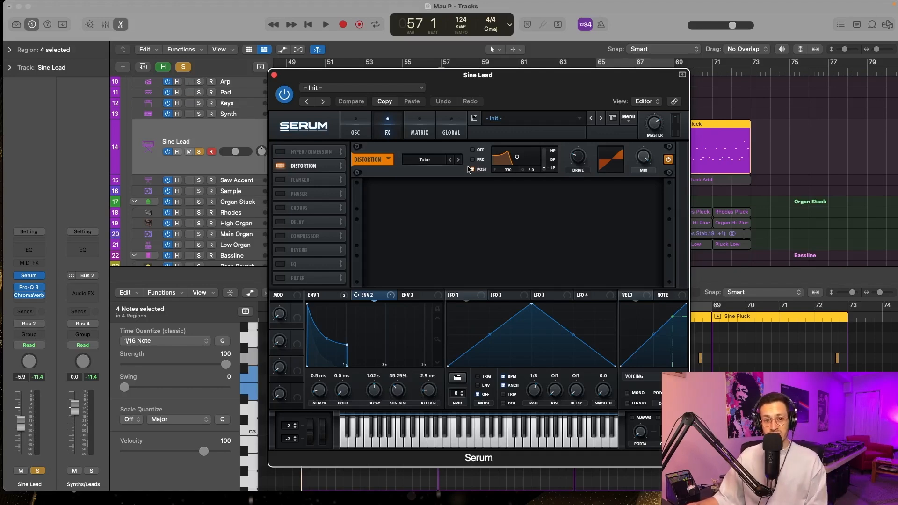
{"action": "left_click", "coordinate": [355, 127]}
{"action": "key", "text": "space"}
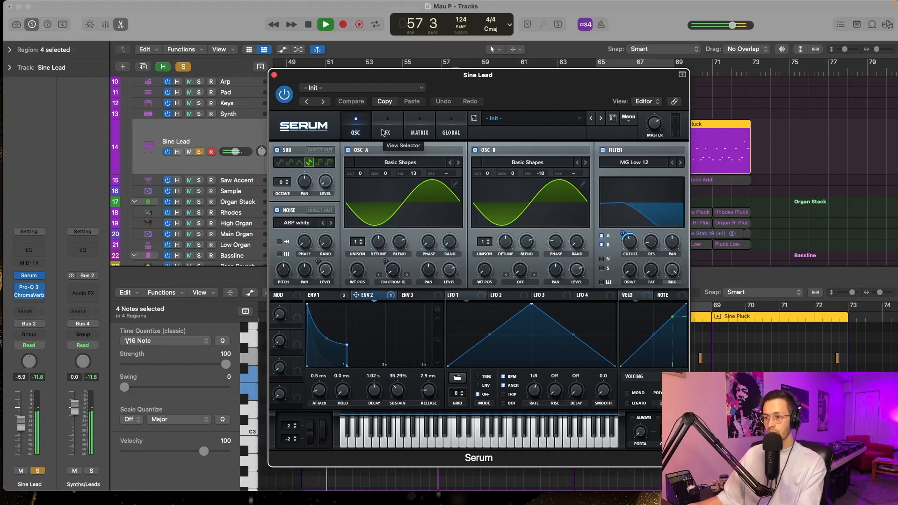
{"action": "left_click", "coordinate": [381, 131]}
{"action": "left_click", "coordinate": [349, 131]}
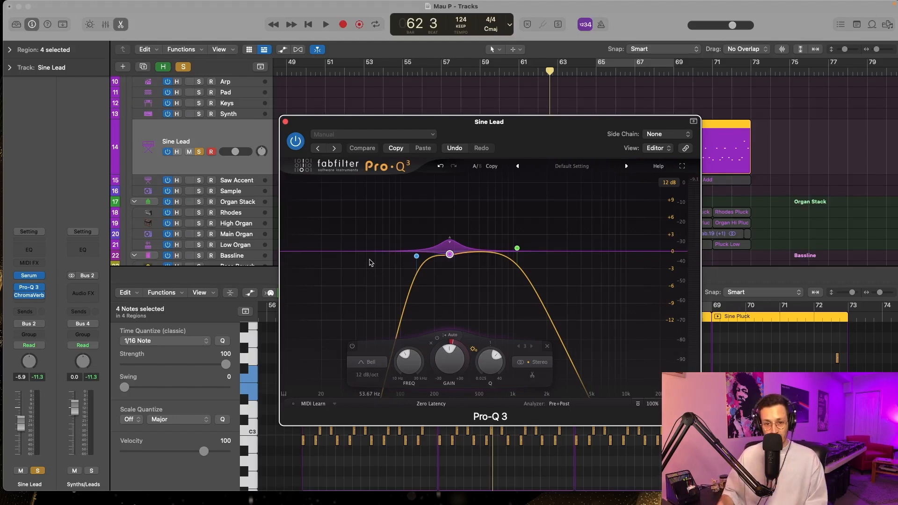
Inspect the dynamic bell band in the Sine Lead's Pro-Q 3 during playback and toggle the EQ's bypass to compare.
{"action": "mouse_move", "coordinate": [446, 245]}
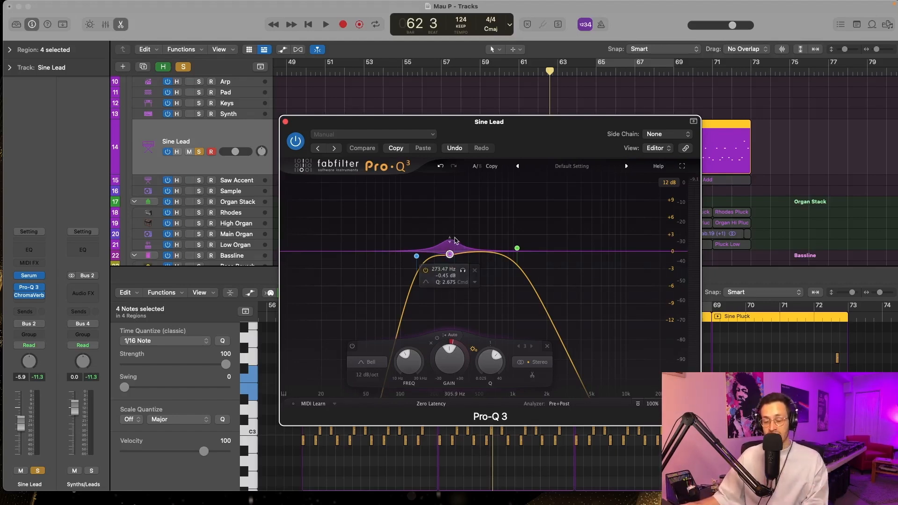
{"action": "key", "text": "space"}
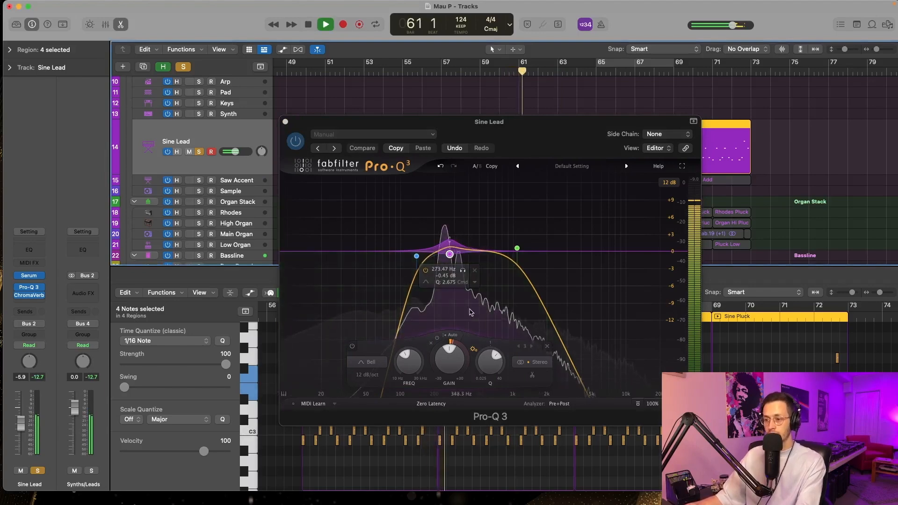
{"action": "left_click", "coordinate": [296, 142]}
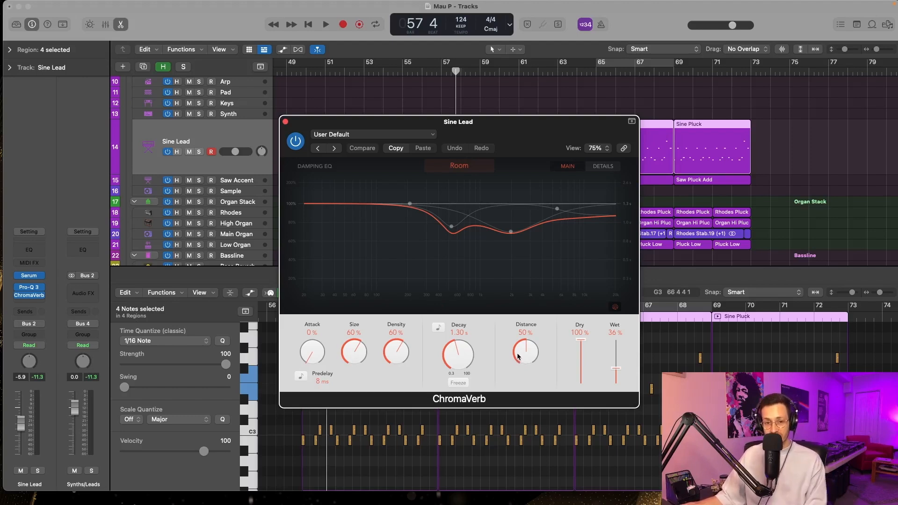
Play the soloed Sine Lead, toggle its ChromaVerb off and on to compare, and close the reverb.
{"action": "key", "text": "s"}
{"action": "key", "text": "space"}
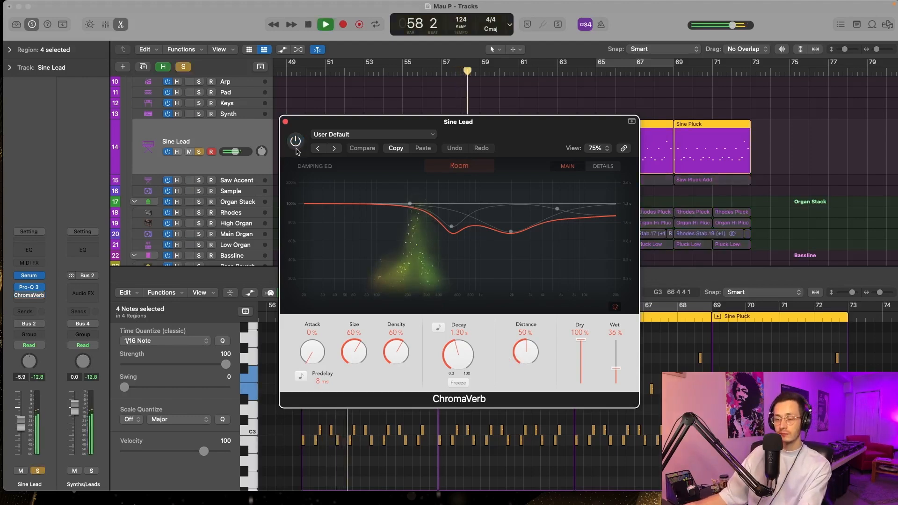
{"action": "left_click", "coordinate": [296, 142]}
{"action": "left_click", "coordinate": [296, 142]}
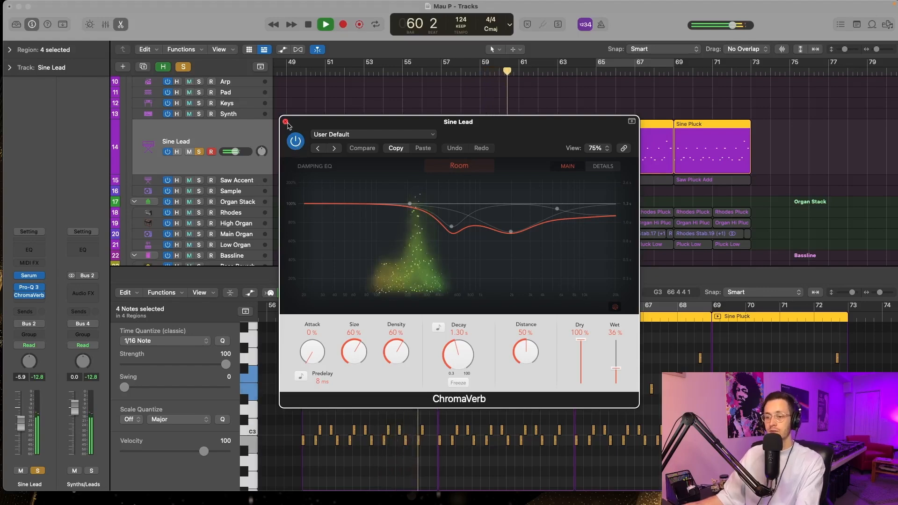
{"action": "left_click", "coordinate": [285, 123]}
{"action": "key", "text": "space"}
{"action": "key", "text": "s"}
Solo the Saw Accent track and inspect the saw oscillators, Env 1 sustain and filter routing in its Serum.
{"action": "left_click", "coordinate": [206, 180]}
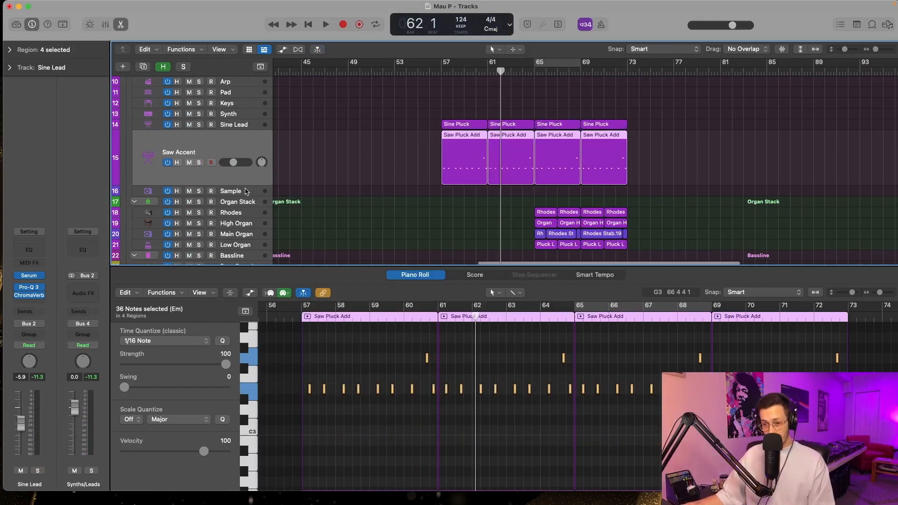
{"action": "left_click", "coordinate": [199, 163]}
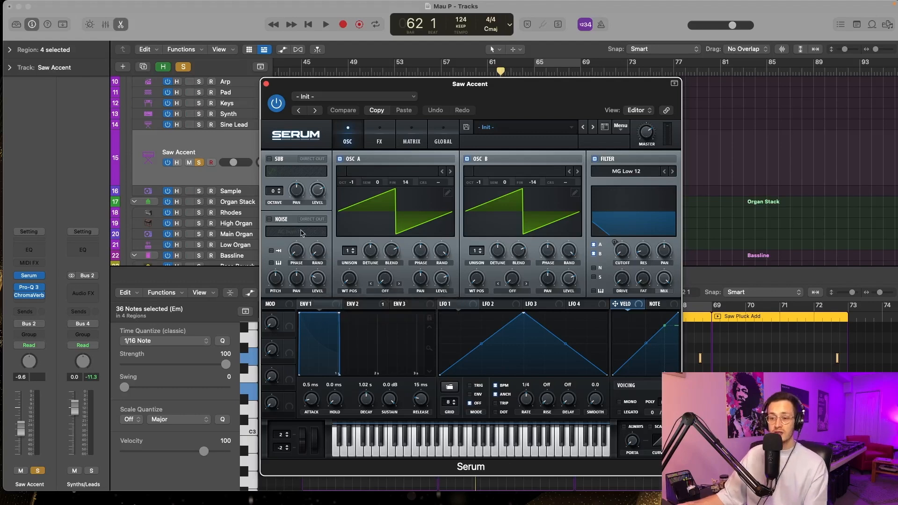
{"action": "mouse_move", "coordinate": [389, 398]}
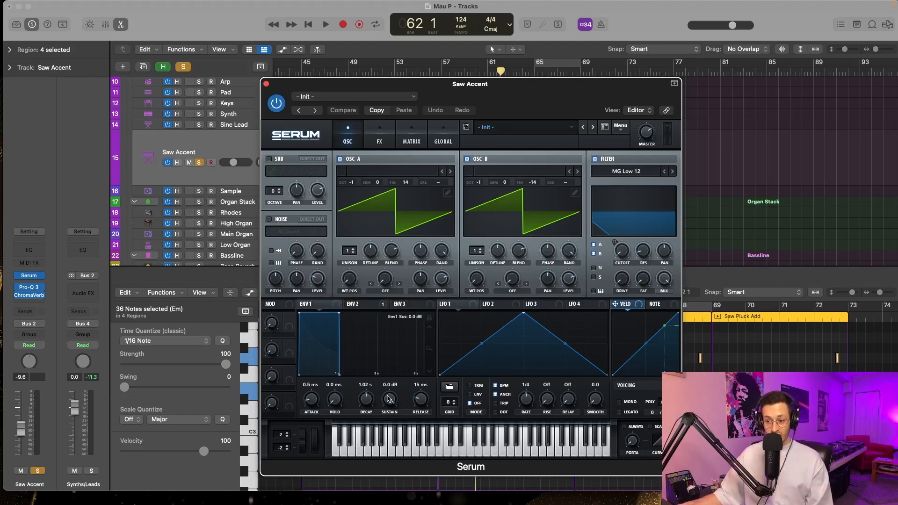
{"action": "left_click", "coordinate": [600, 265]}
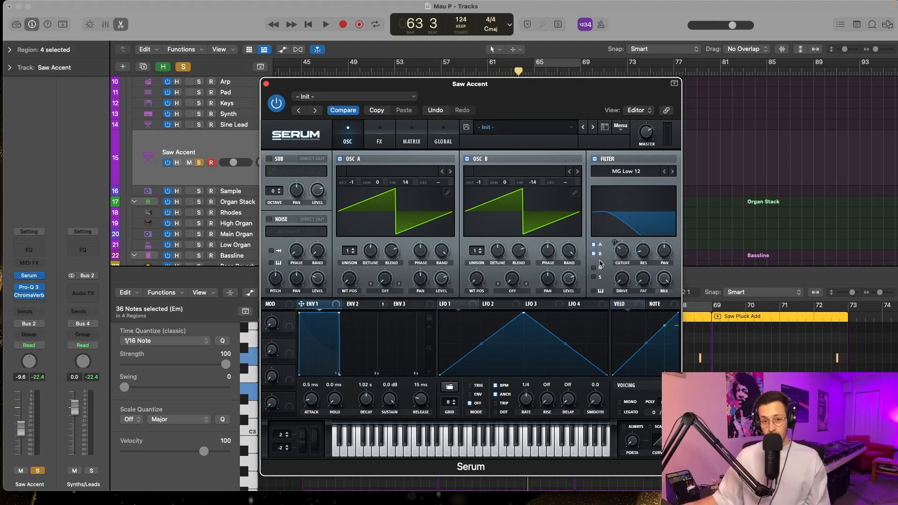
Play the Saw Accent and check the Tube distortion in its Serum effects before returning to the oscillator page.
{"action": "left_click", "coordinate": [379, 139]}
{"action": "key", "text": "space"}
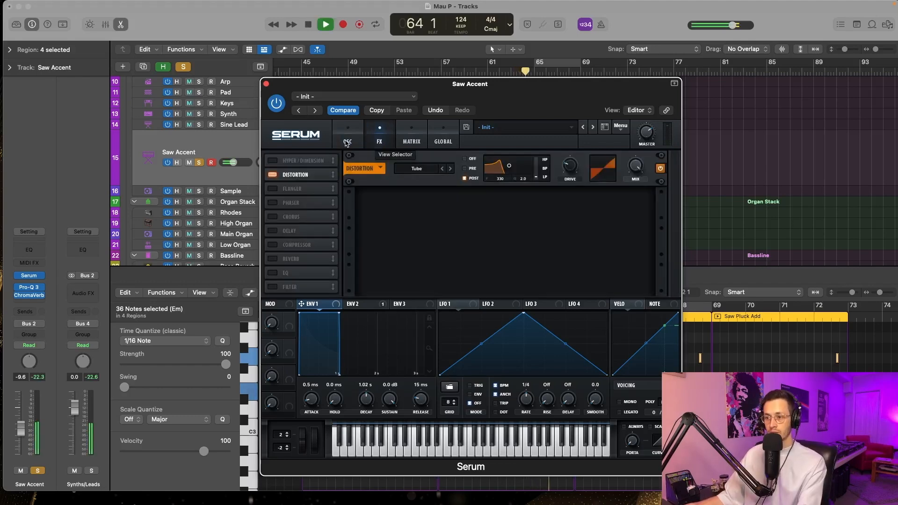
{"action": "left_click", "coordinate": [346, 142]}
Move the Saw Accent's plug-in windows aside, inspect the low-cut and high-cut bands in Pro-Q 3, and close the EQ.
{"action": "left_click_drag", "start_coordinate": [477, 91], "coordinate": [392, 87]}
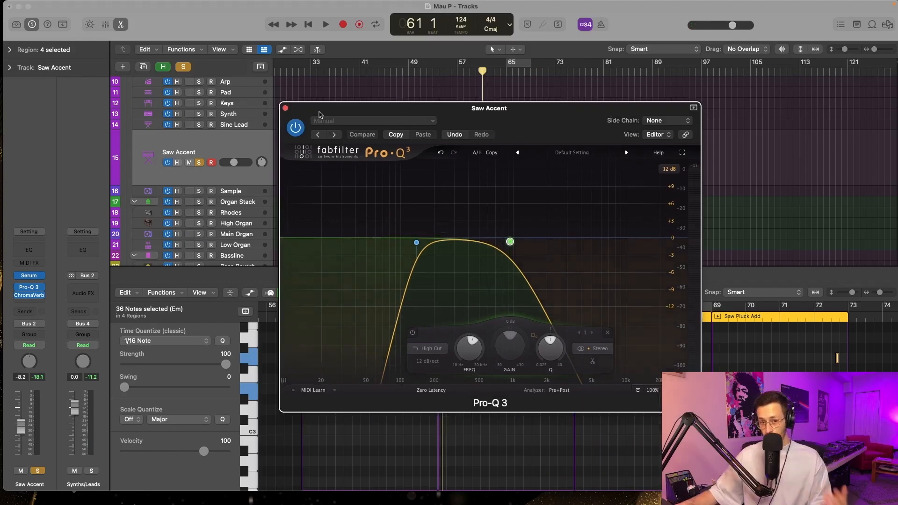
{"action": "left_click_drag", "start_coordinate": [320, 114], "coordinate": [311, 109]}
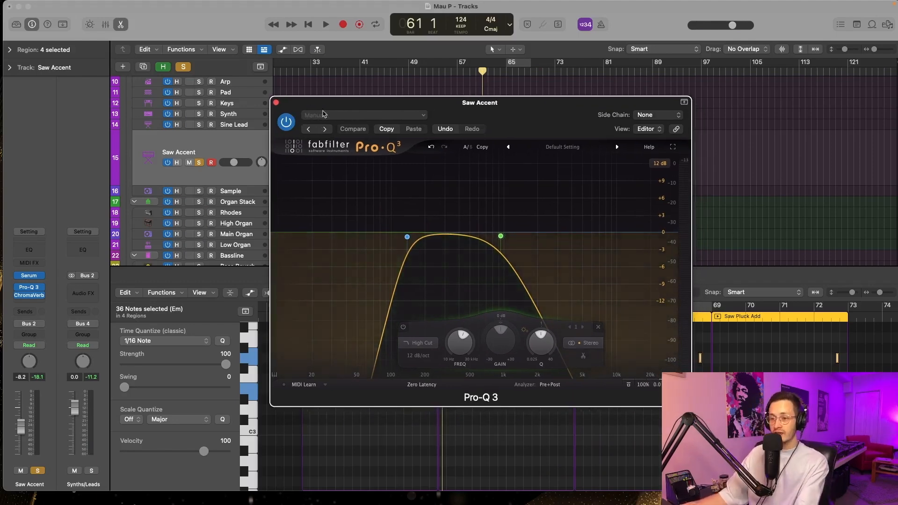
{"action": "left_click", "coordinate": [276, 102]}
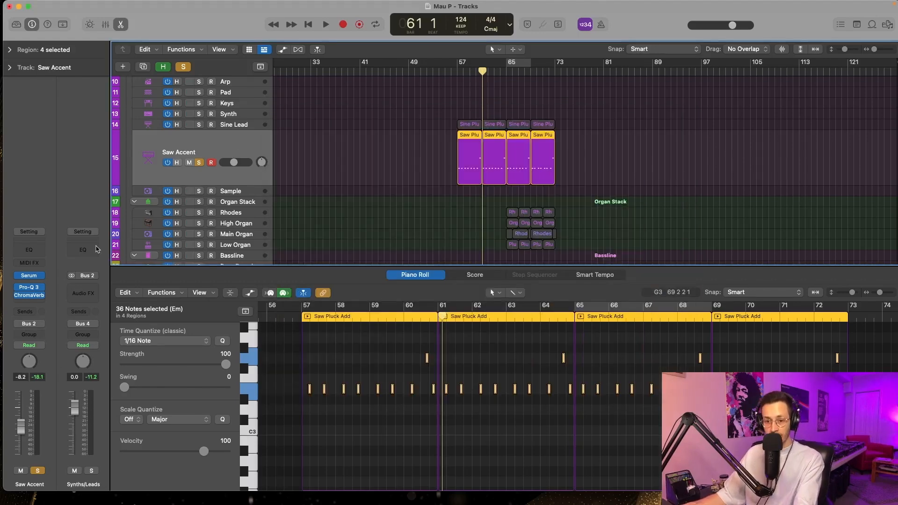
Play the Saw Accent with its ChromaVerb open, close the reverb, and unsolo the track to hear it in the mix.
{"action": "left_click", "coordinate": [44, 295]}
{"action": "key", "text": "space"}
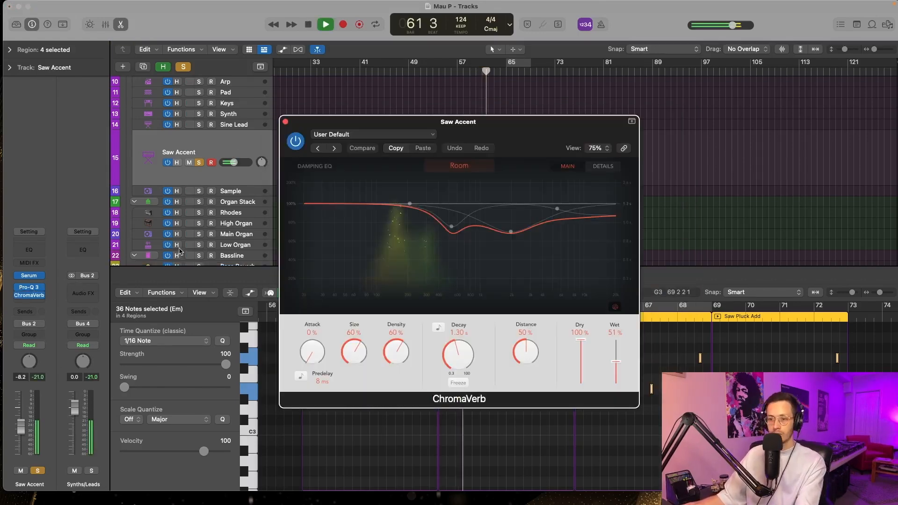
{"action": "left_click", "coordinate": [285, 122]}
{"action": "scroll", "coordinate": [462, 198], "scroll_direction": "down", "scroll_amount": 2}
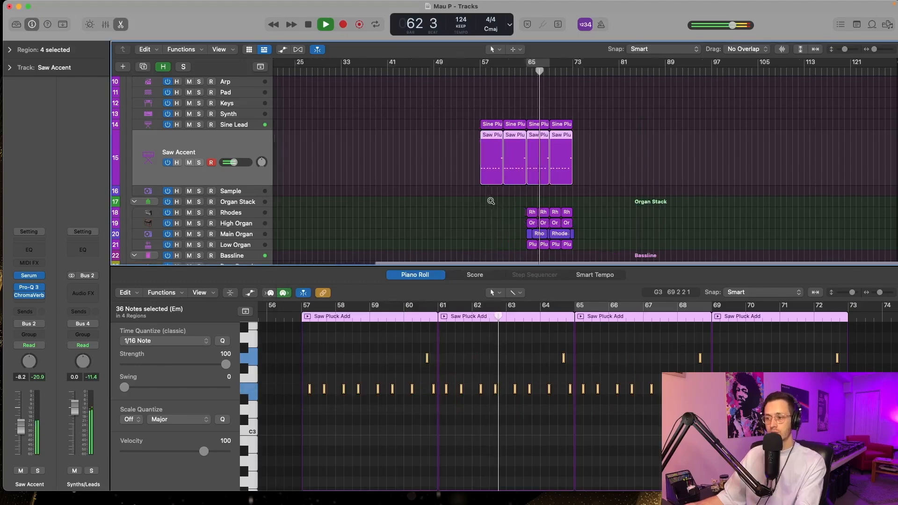
{"action": "key", "text": "space"}
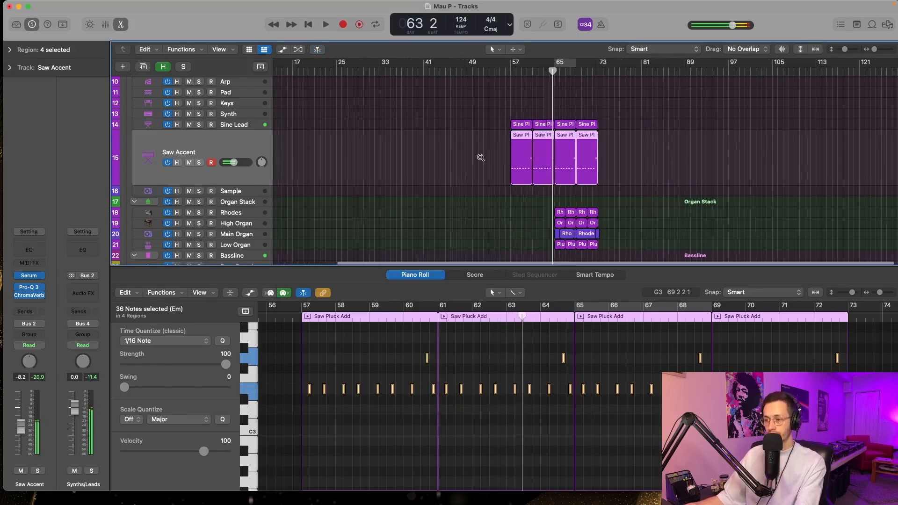
Compare the notes of the first Sine Pluck and Saw Pluck Add regions at bar 57 and play both leads soloed together.
{"action": "scroll", "coordinate": [515, 155], "scroll_direction": "up", "scroll_amount": 5}
{"action": "left_click", "coordinate": [548, 128]}
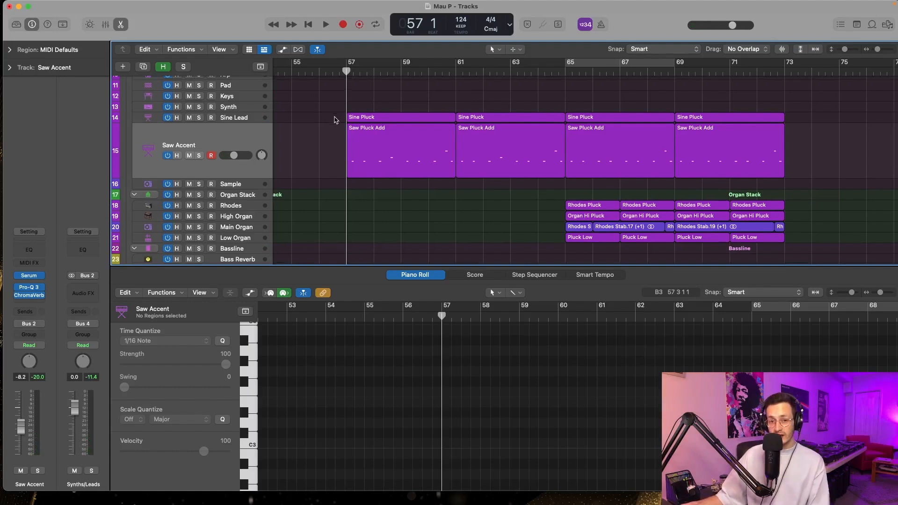
{"action": "left_click_drag", "start_coordinate": [331, 113], "coordinate": [406, 181]}
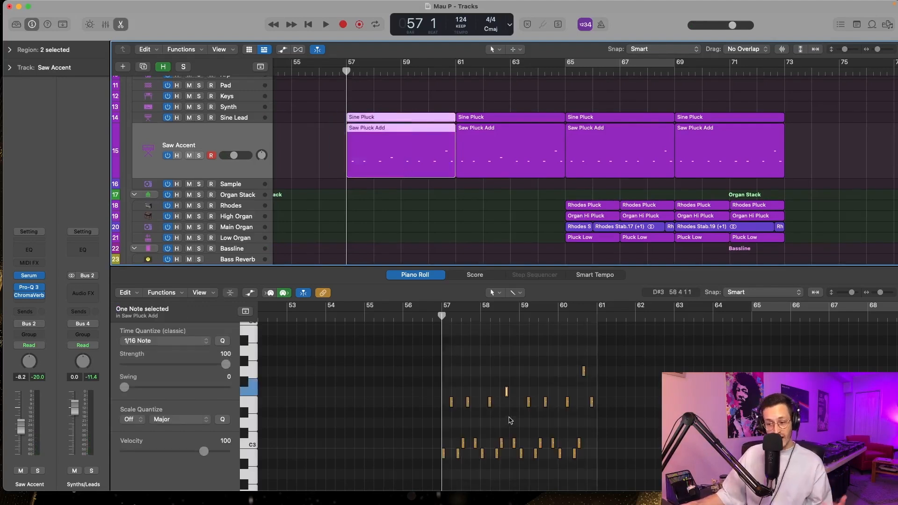
{"action": "left_click", "coordinate": [371, 117]}
{"action": "left_click", "coordinate": [369, 140]}
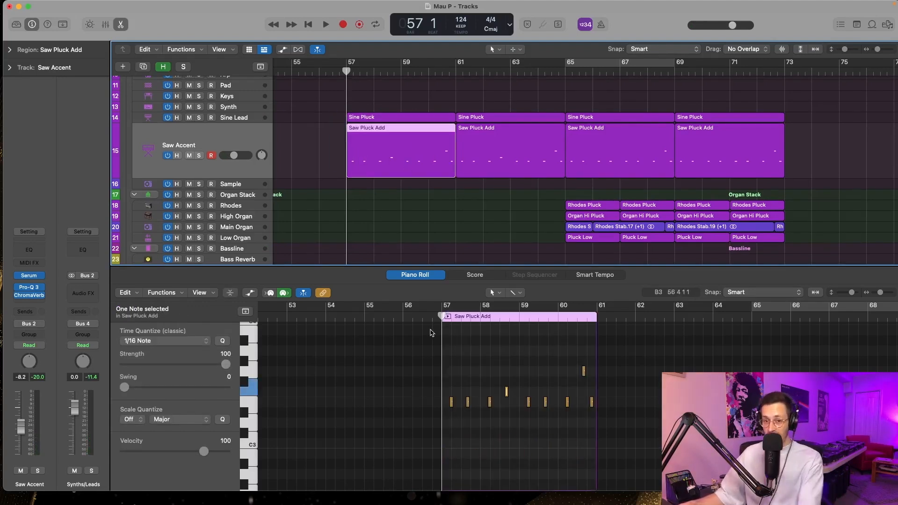
{"action": "key", "text": "space"}
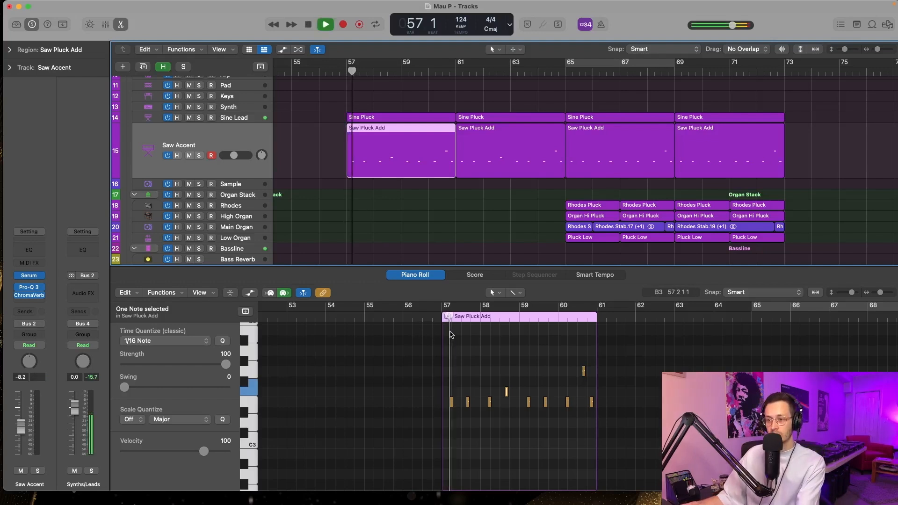
{"action": "left_click_drag", "start_coordinate": [199, 117], "coordinate": [199, 155]}
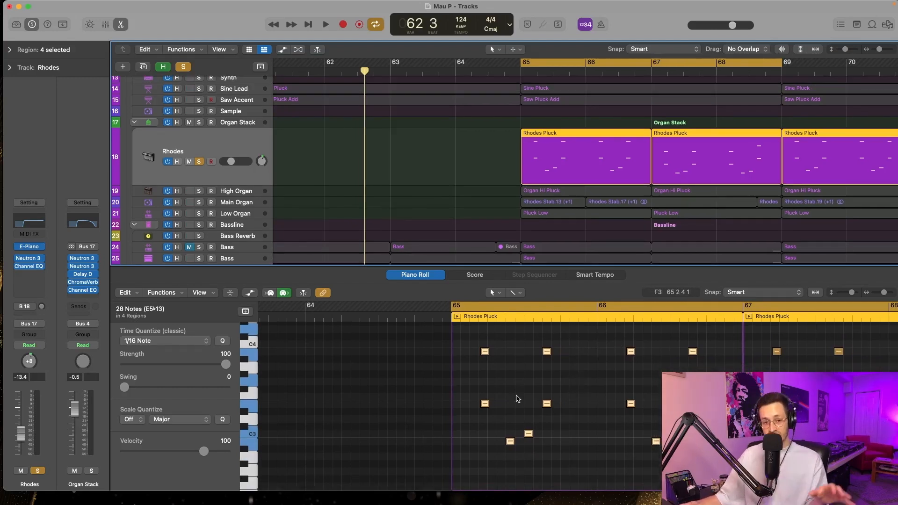
Audition the first note of the Rhodes Pluck region and play the soloed Rhodes track from bar 65.
{"action": "left_click", "coordinate": [462, 392]}
{"action": "key", "text": "Right"}
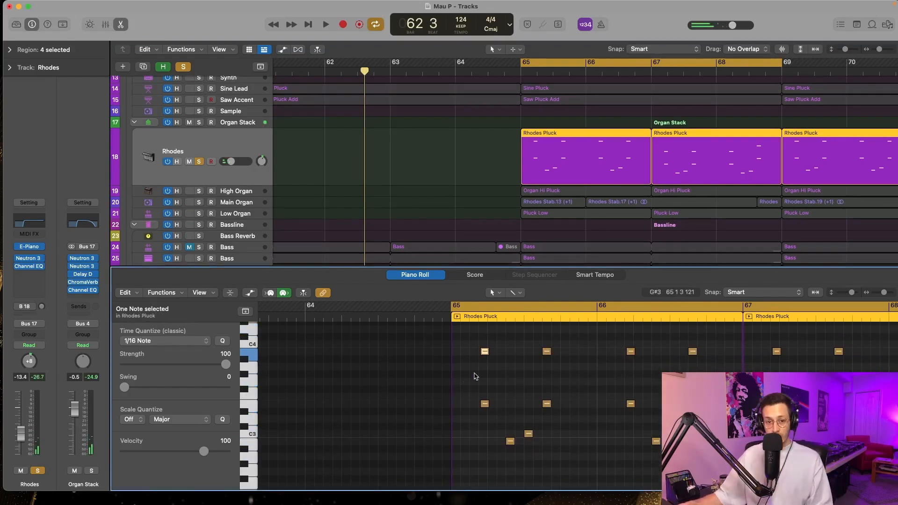
{"action": "key", "text": "space"}
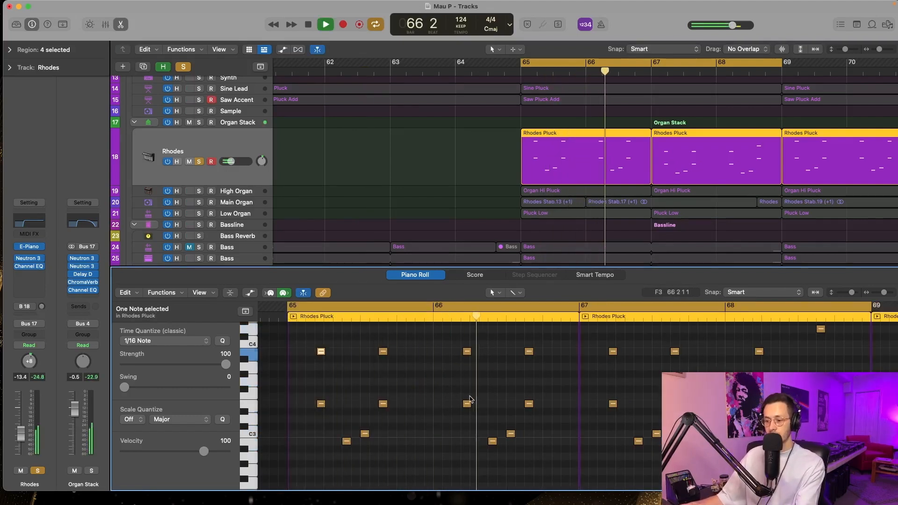
{"action": "key", "text": "space"}
Isolate the High Organ by unsoloing the Rhodes, and play its Organ Hi Pluck regions while following the notes.
{"action": "left_click", "coordinate": [237, 190]}
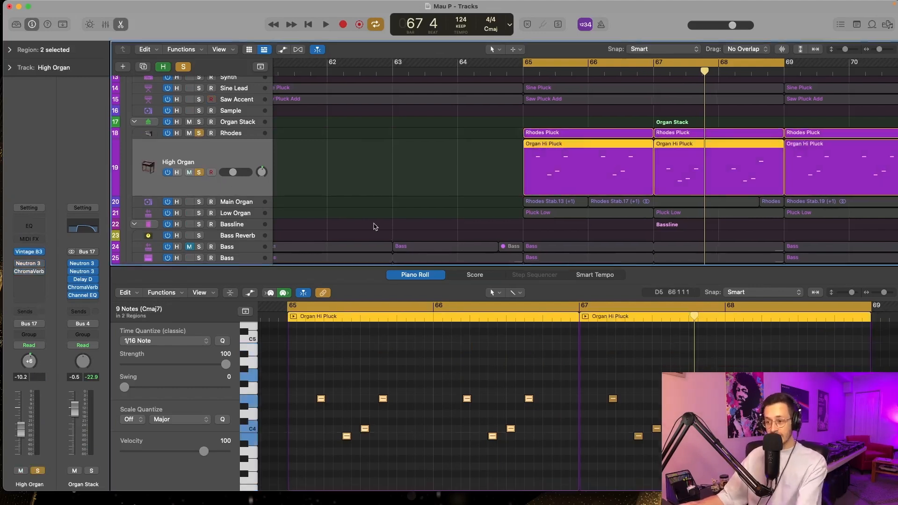
{"action": "left_click", "coordinate": [199, 133]}
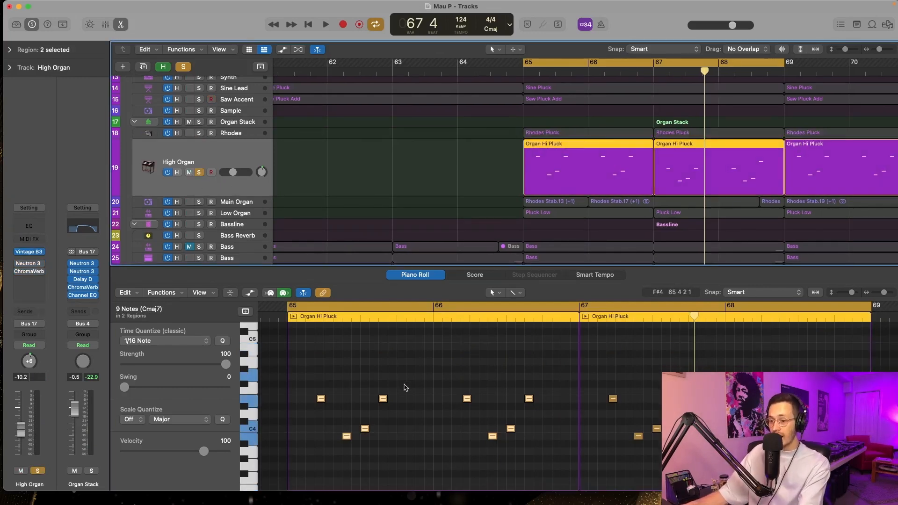
{"action": "key", "text": "super+Left"}
{"action": "key", "text": "space"}
{"action": "key", "text": "super+Left"}
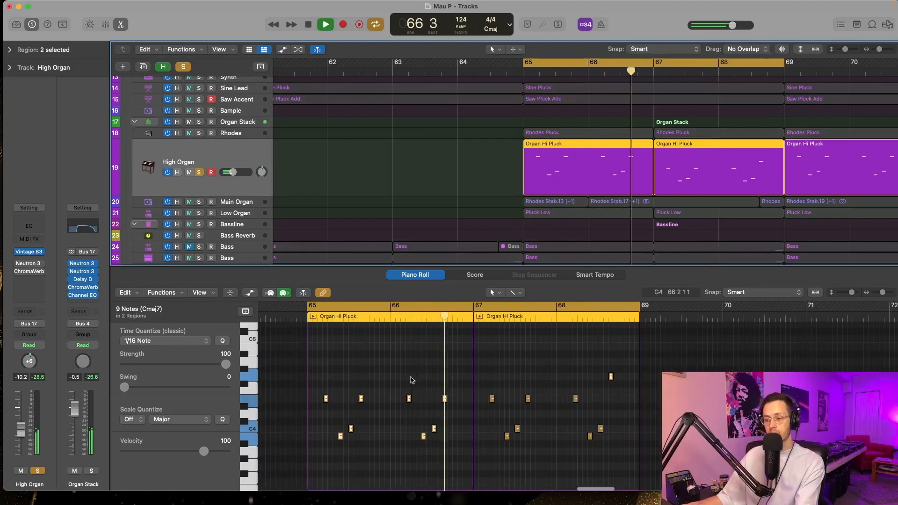
{"action": "key", "text": "space"}
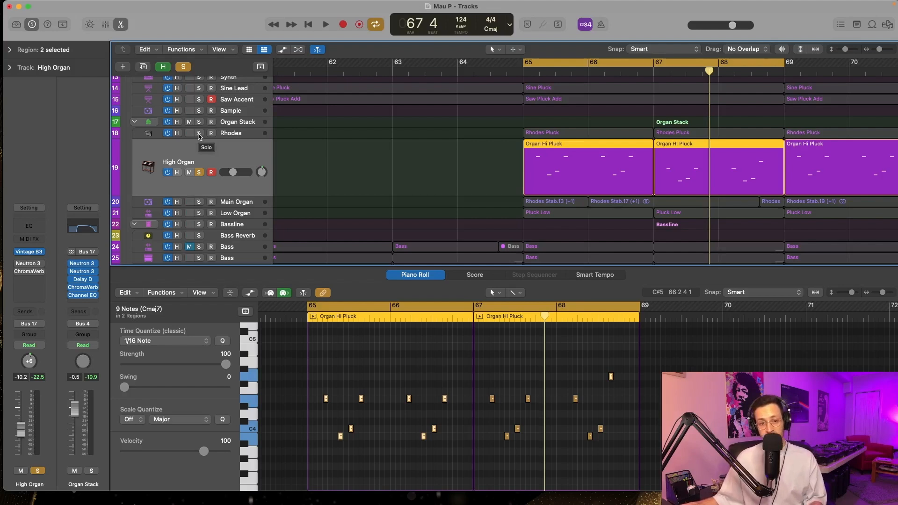
Solo the Rhodes alongside the High Organ, play them together, and compare the panning of the two tracks.
{"action": "left_click", "coordinate": [199, 135]}
{"action": "key", "text": "space"}
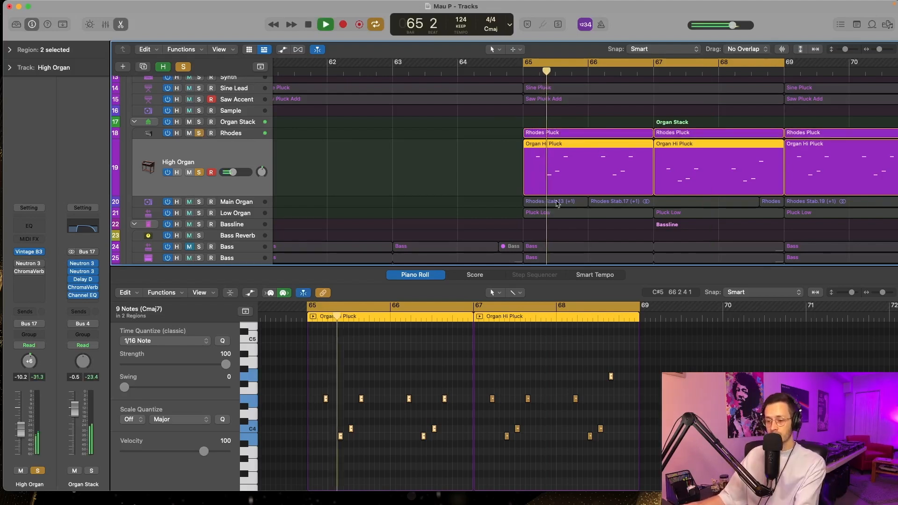
{"action": "scroll", "coordinate": [480, 380], "scroll_direction": "down", "scroll_amount": 2}
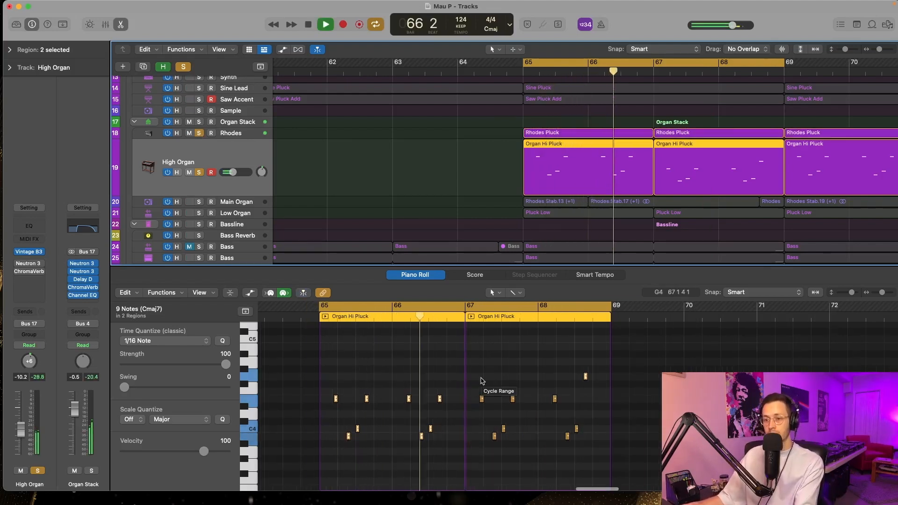
{"action": "key", "text": "space"}
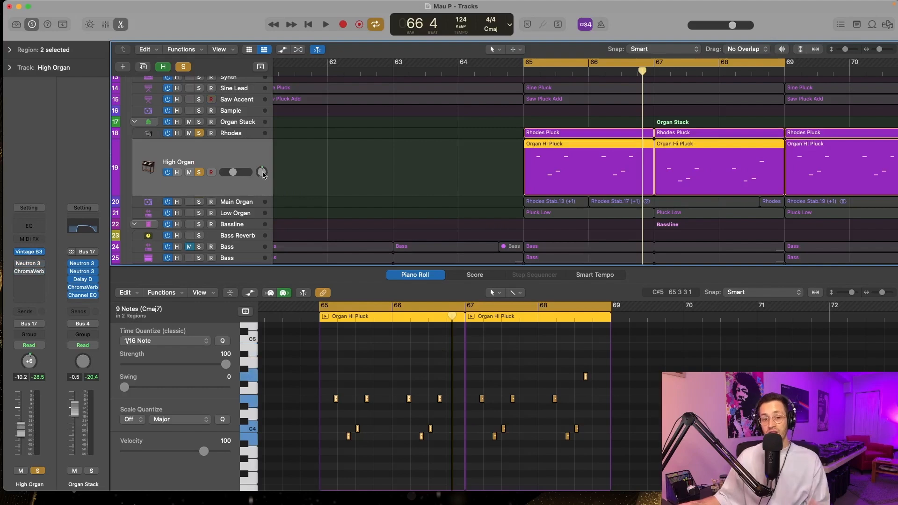
{"action": "left_click", "coordinate": [255, 136]}
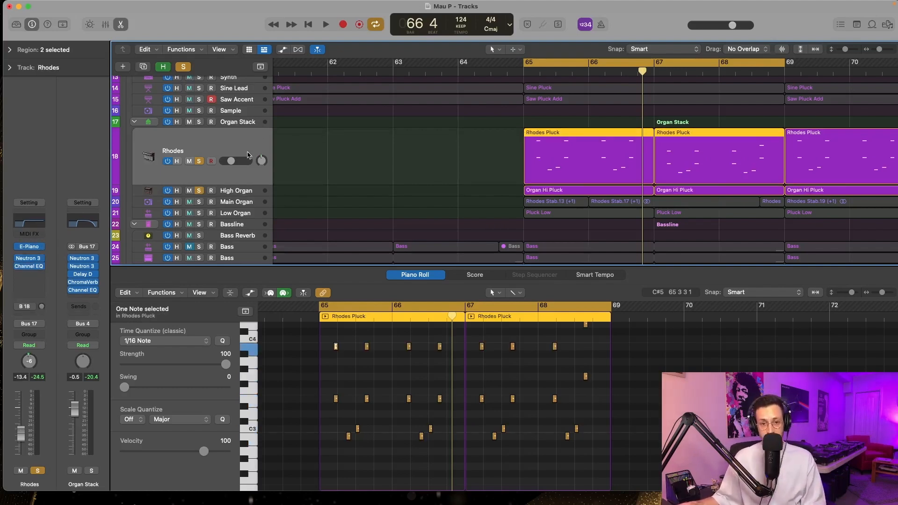
{"action": "key", "text": "space"}
Solo the Main Organ alone and play its Rhodes Stab audio regions over the cycle from bar 65.
{"action": "key", "text": "Down"}
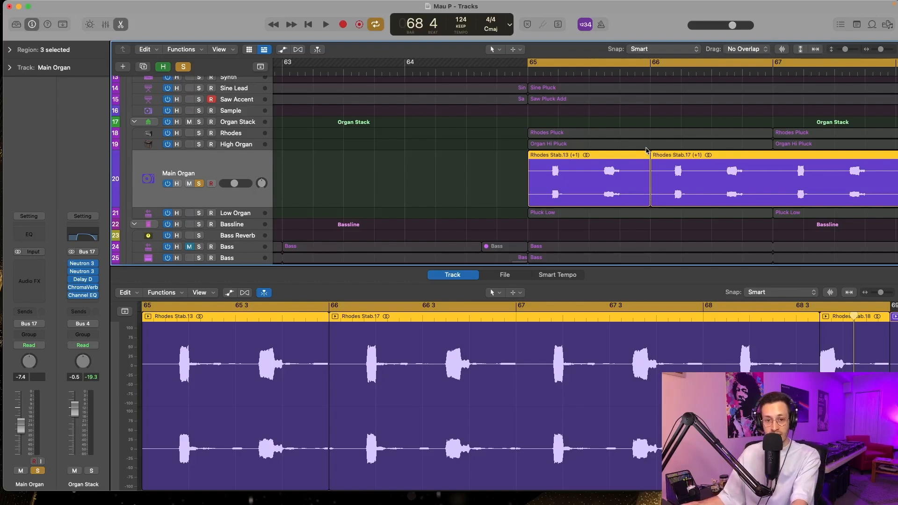
{"action": "key", "text": "space"}
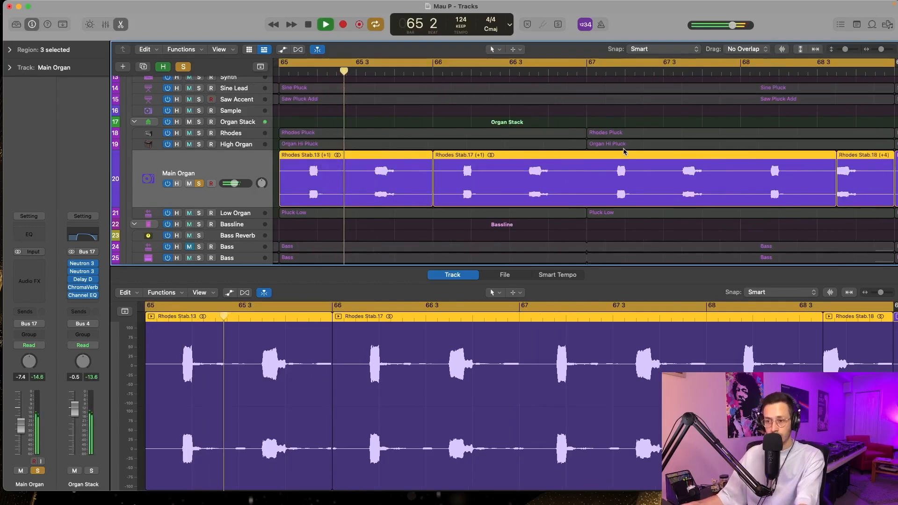
{"action": "key", "text": "super+Left"}
{"action": "key", "text": "super+Left"}
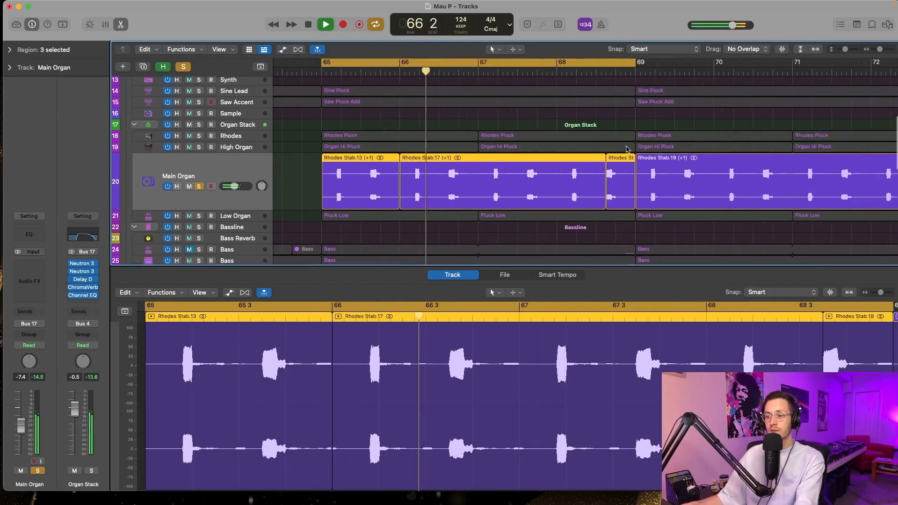
{"action": "key", "text": "space"}
{"action": "key", "text": "super+Left"}
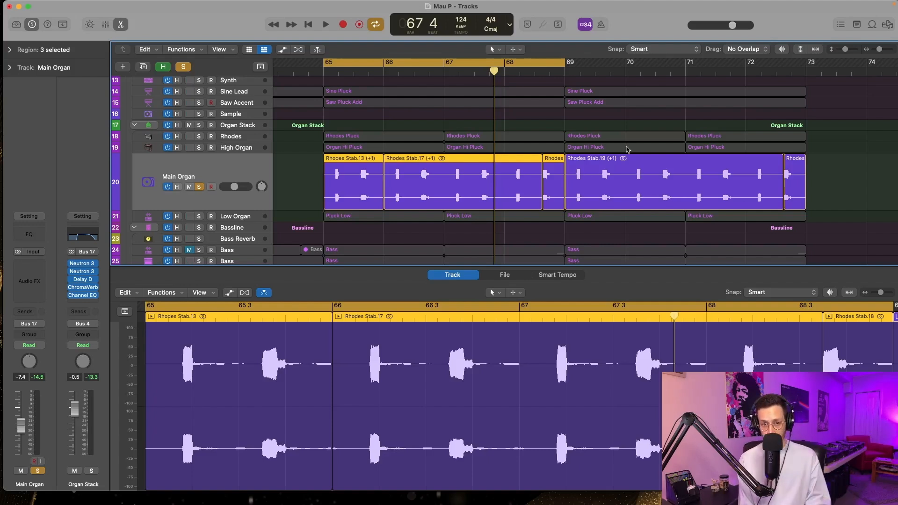
Solo the Low Organ alone and play its Pluck Low regions while following the notes in the piano roll.
{"action": "left_click", "coordinate": [233, 218]}
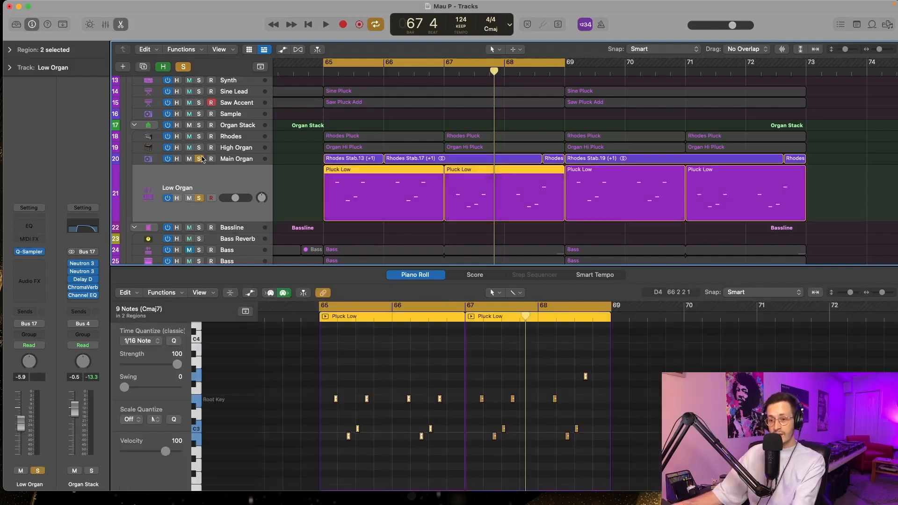
{"action": "key", "text": "super+Right"}
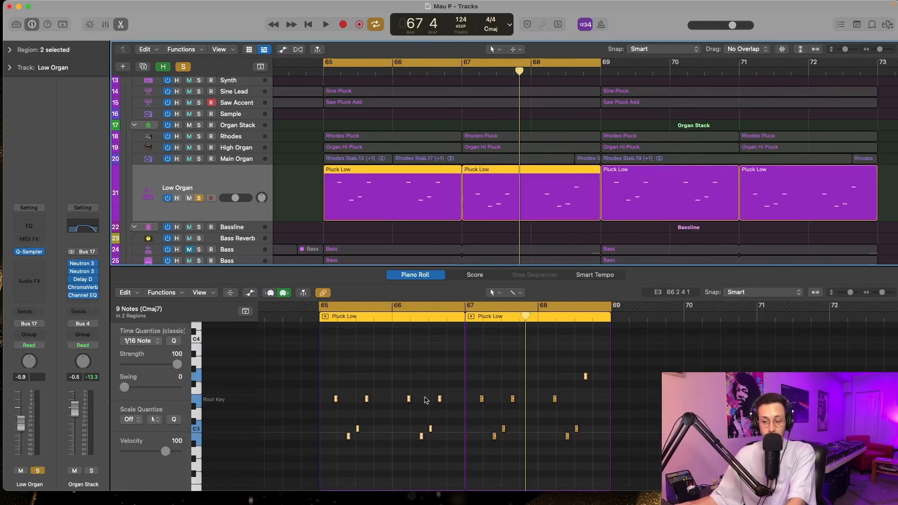
{"action": "key", "text": "space"}
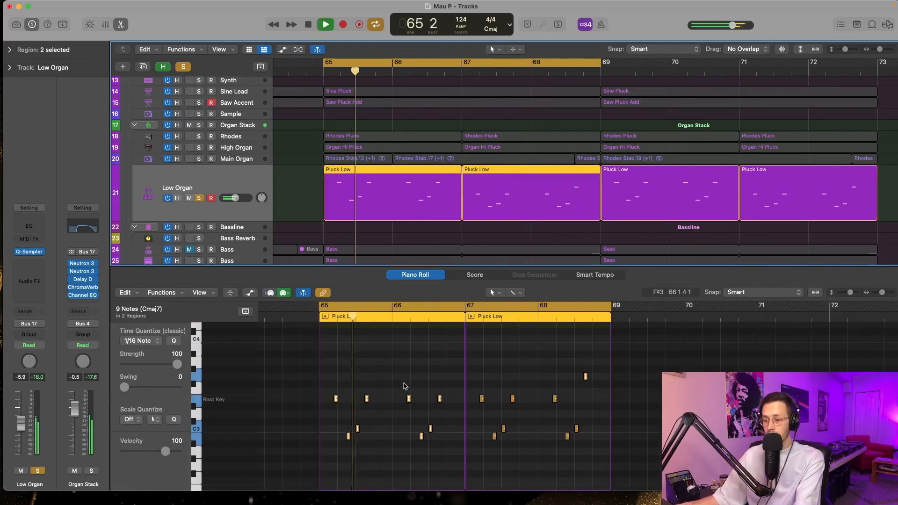
{"action": "scroll", "coordinate": [404, 384], "scroll_direction": "down", "scroll_amount": 1}
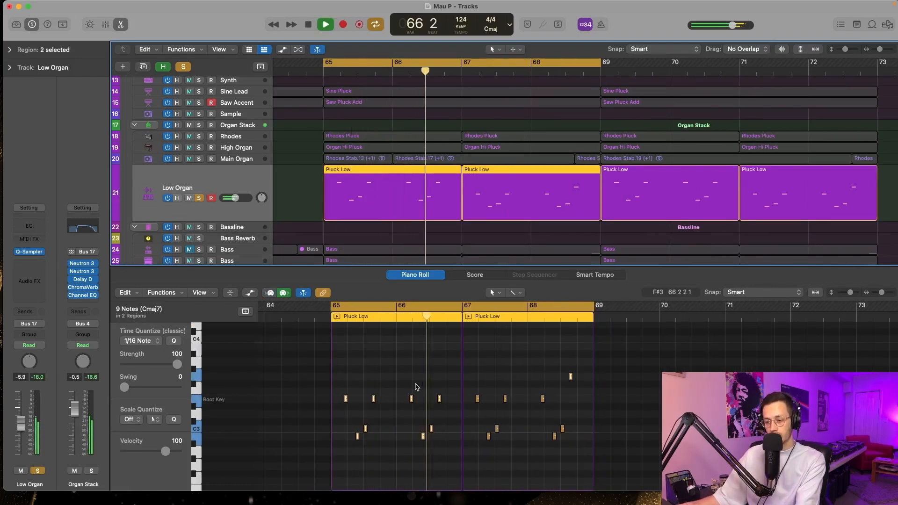
{"action": "scroll", "coordinate": [412, 385], "scroll_direction": "down", "scroll_amount": 1}
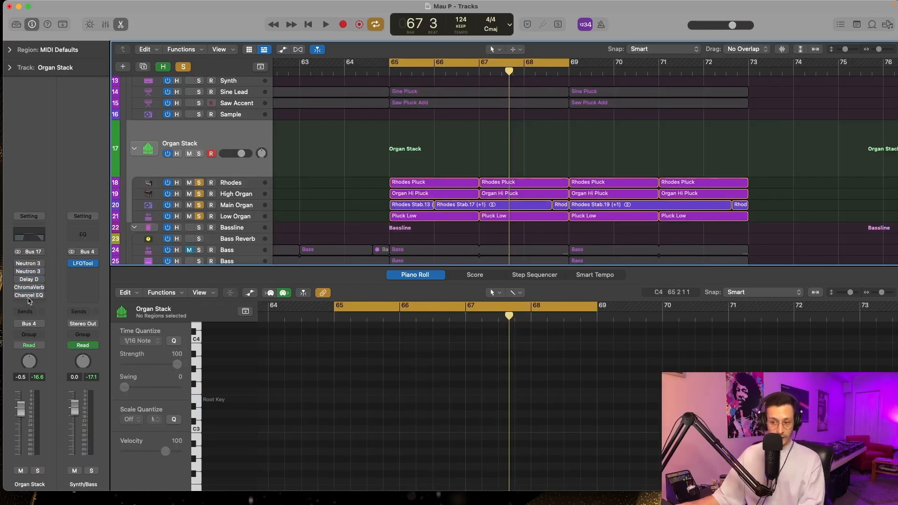
Play the Organ Stack layers together, inspect the middle band of Neutron 3 Transient Shaper, and toggle the plug-in off and on to compare.
{"action": "key", "text": "space"}
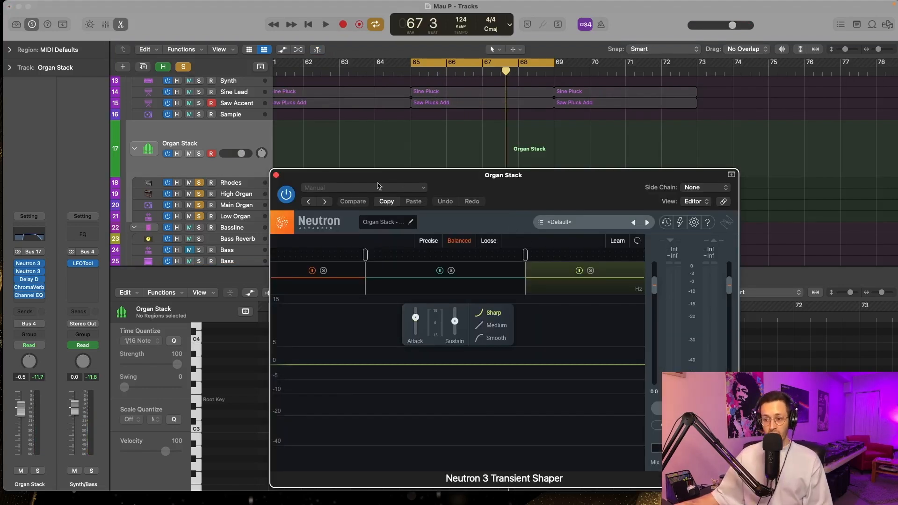
{"action": "left_click", "coordinate": [487, 282]}
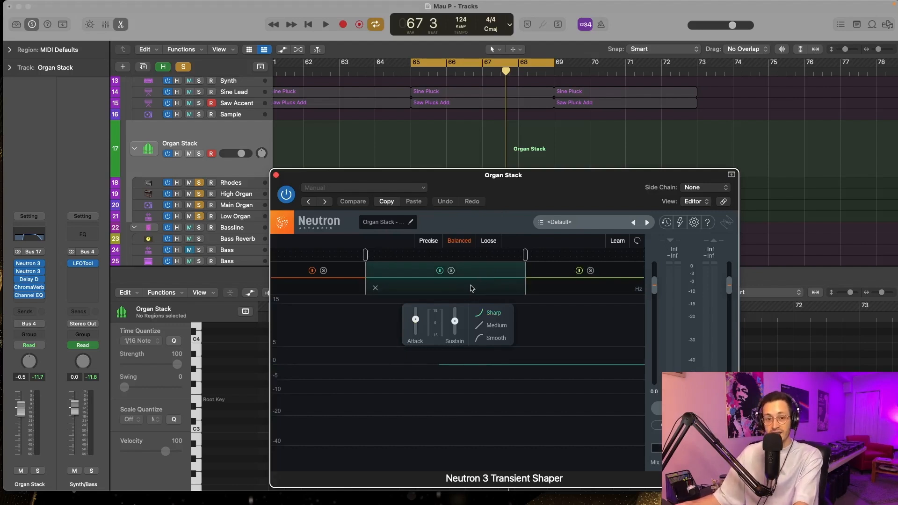
{"action": "key", "text": "space"}
{"action": "left_click", "coordinate": [293, 194]}
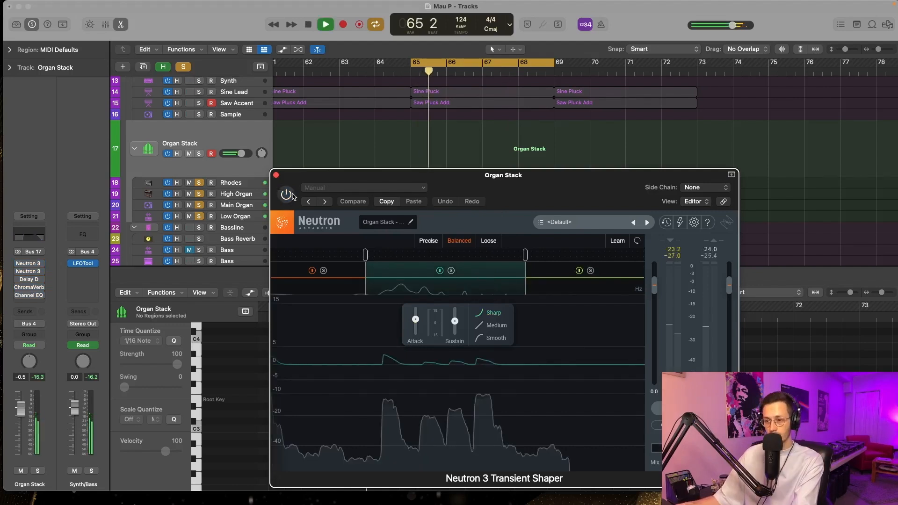
{"action": "left_click", "coordinate": [286, 194]}
{"action": "key", "text": "space"}
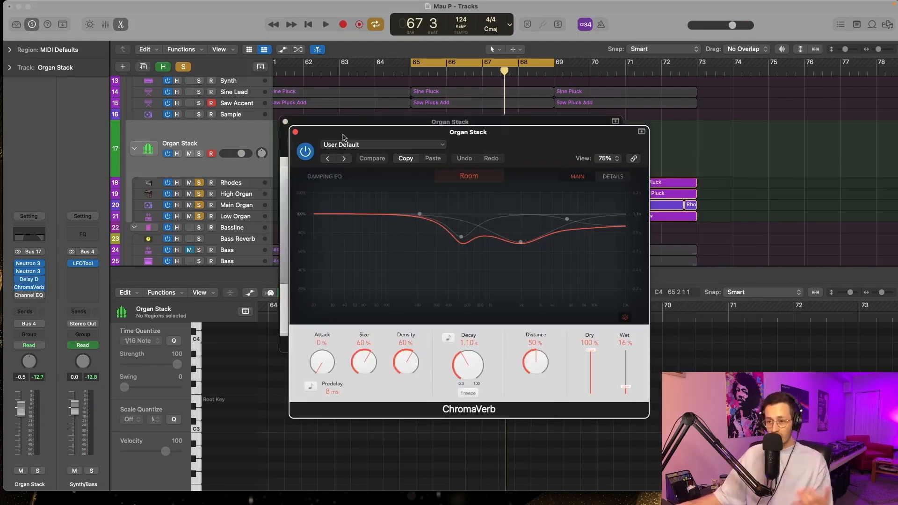
Move the Organ Stack's ChromaVerb and delay windows aside, play the stack through its Channel EQ cuts, and close the EQ.
{"action": "left_click_drag", "start_coordinate": [343, 138], "coordinate": [488, 230]}
{"action": "left_click_drag", "start_coordinate": [374, 123], "coordinate": [255, 137]}
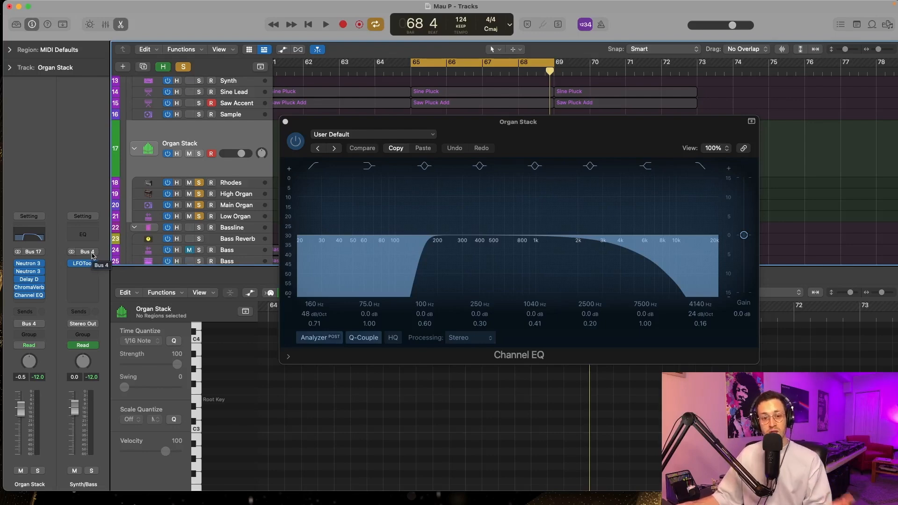
{"action": "key", "text": "space"}
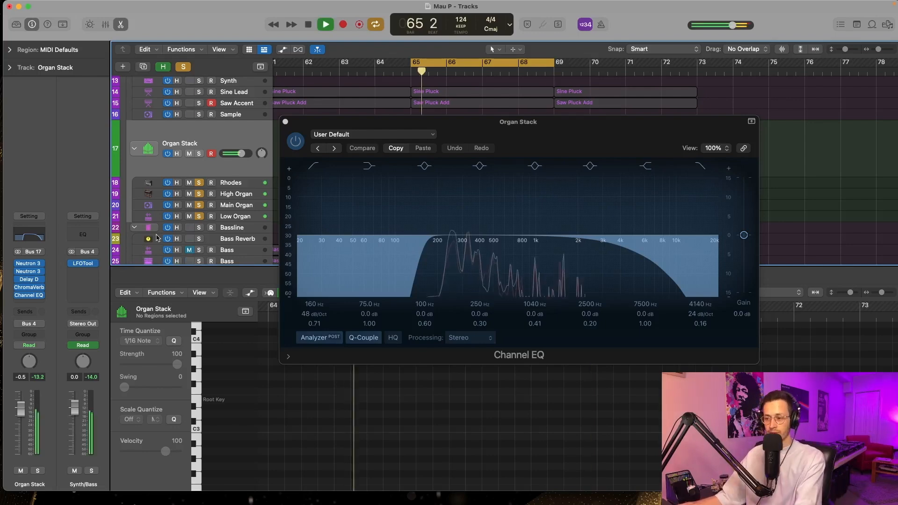
{"action": "left_click", "coordinate": [285, 122]}
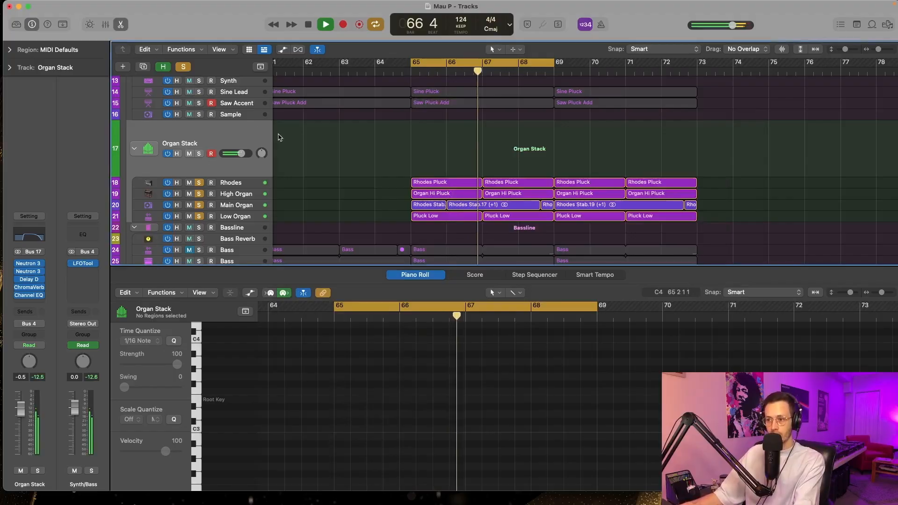